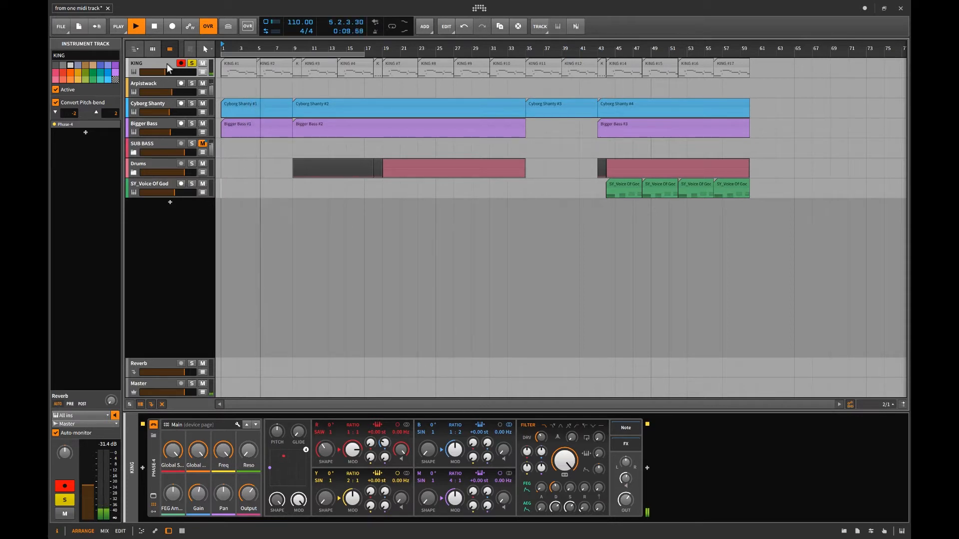
Step: Stop playback, return the play position to bar 1, and switch the KING track from soloed to muted
key(space)
click(191, 63)
click(192, 63)
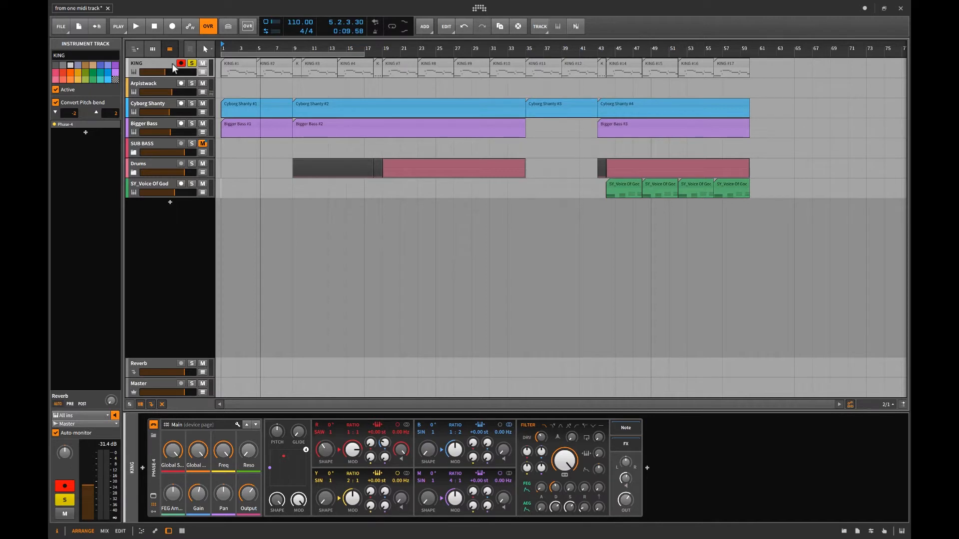
click(220, 84)
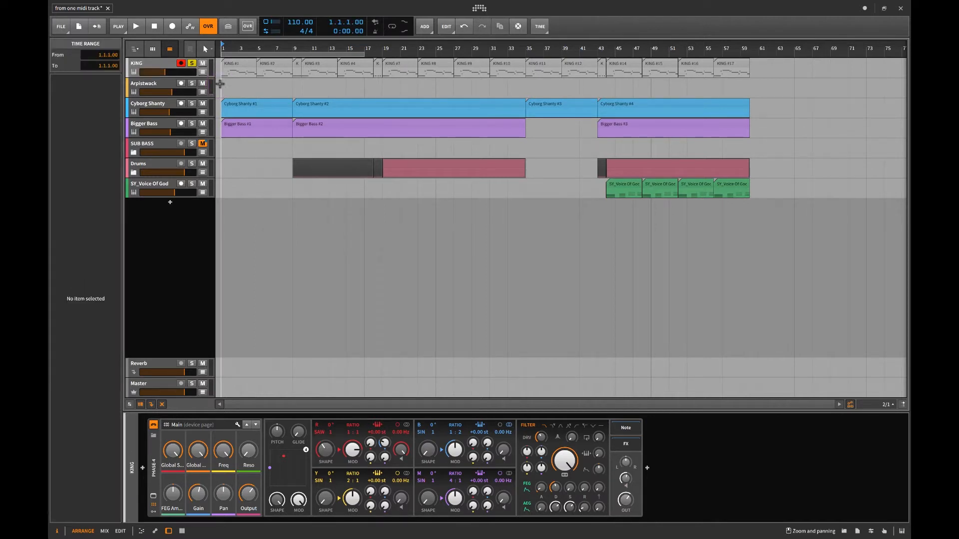
click(192, 64)
click(202, 64)
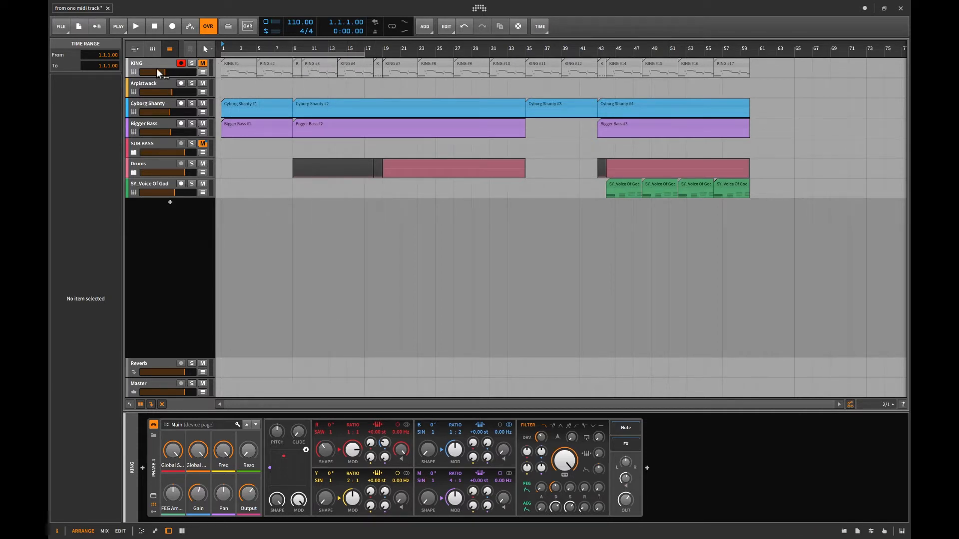
Step: Examine the Arpistwack track's device chain and its Phase-4 preset in the preset browser without changing it
click(145, 89)
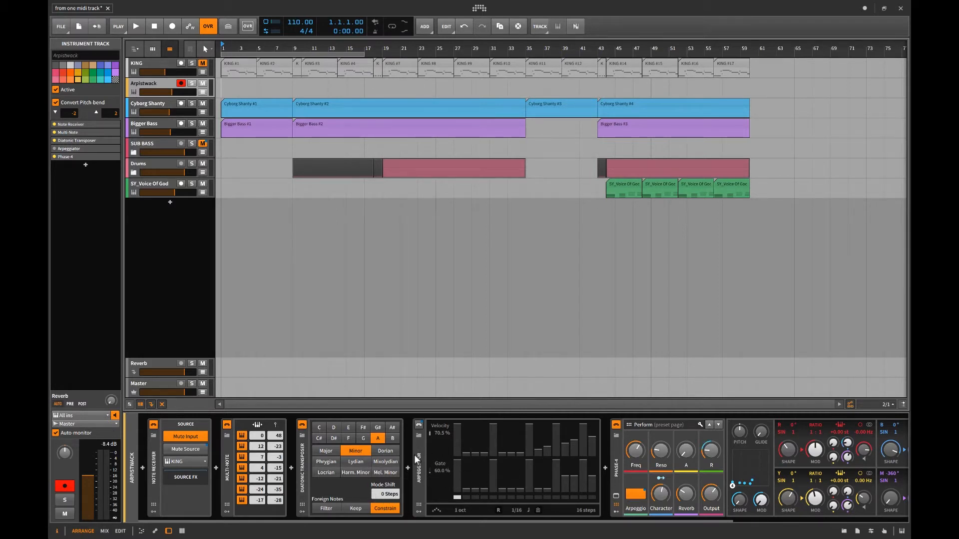
scroll(514, 456, down, 5)
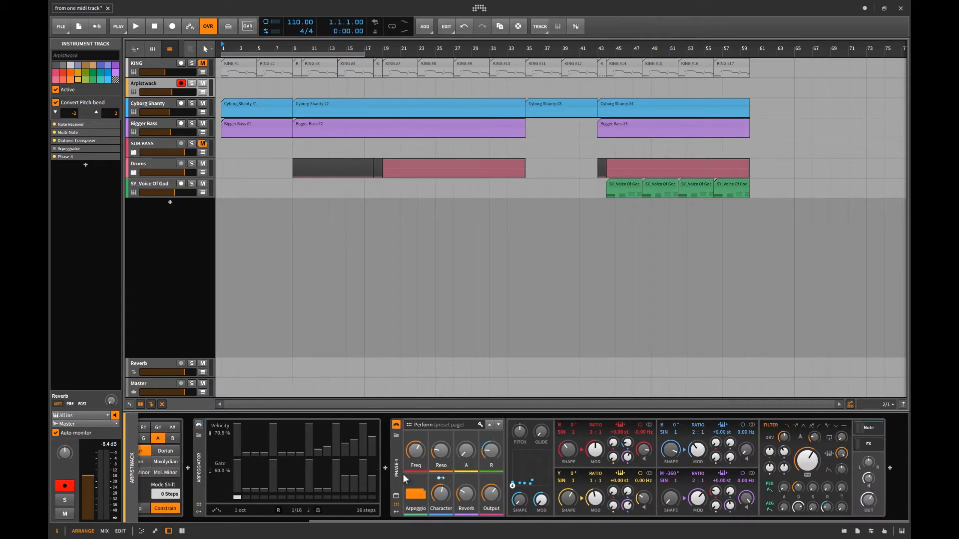
click(397, 436)
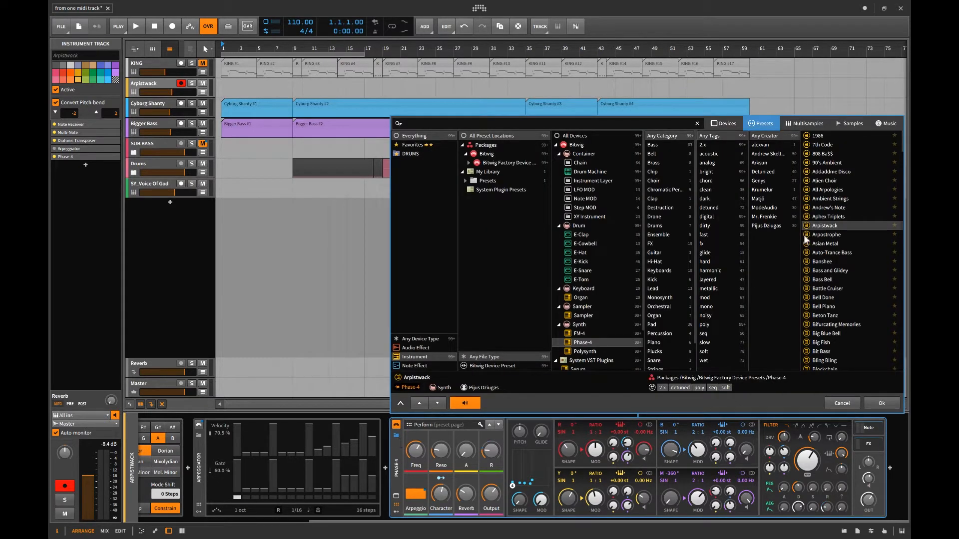
click(835, 402)
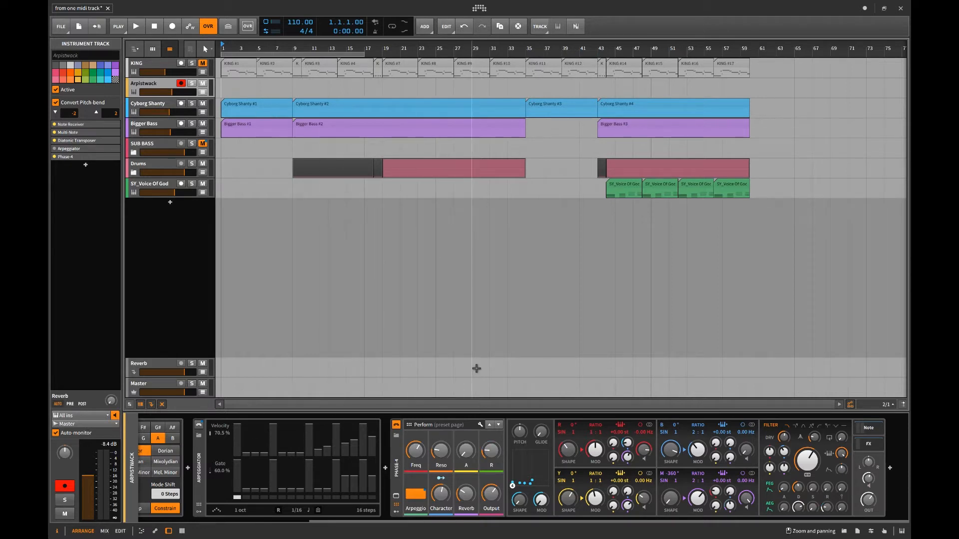
Step: Review the Arpistwack track's automation for the Phase-4 Arpeggio modulator, the Arpeggiator's on/bypass and the Note Receiver's Mute Source
click(202, 92)
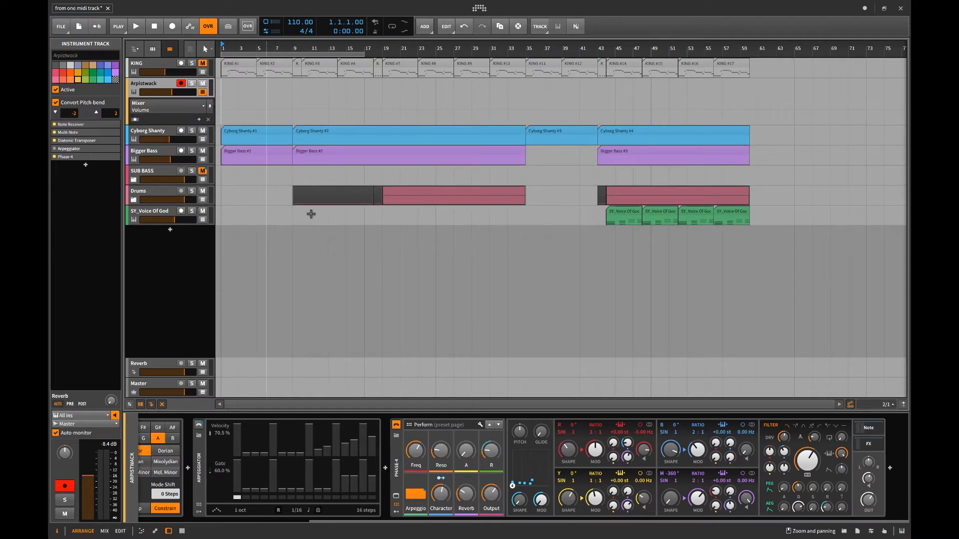
click(412, 496)
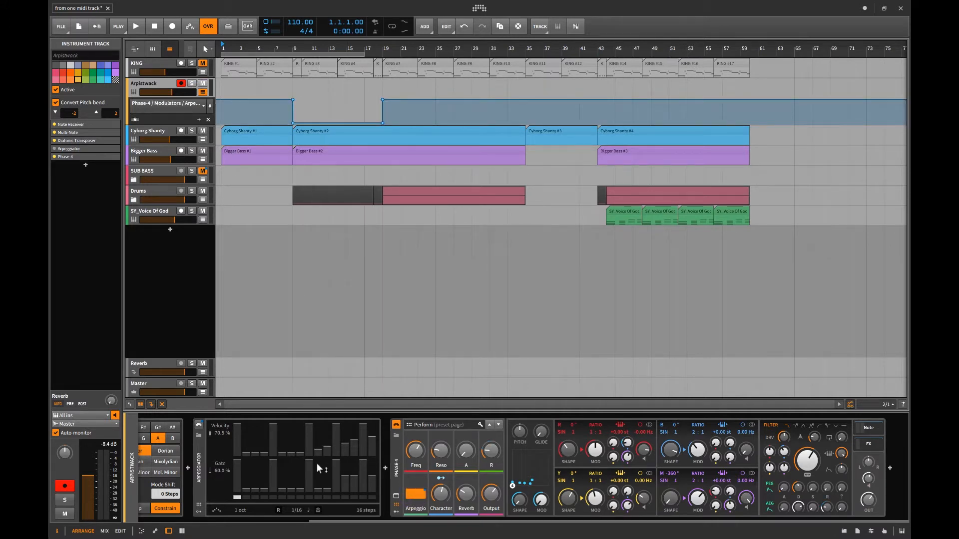
scroll(317, 463, left, 3)
click(311, 425)
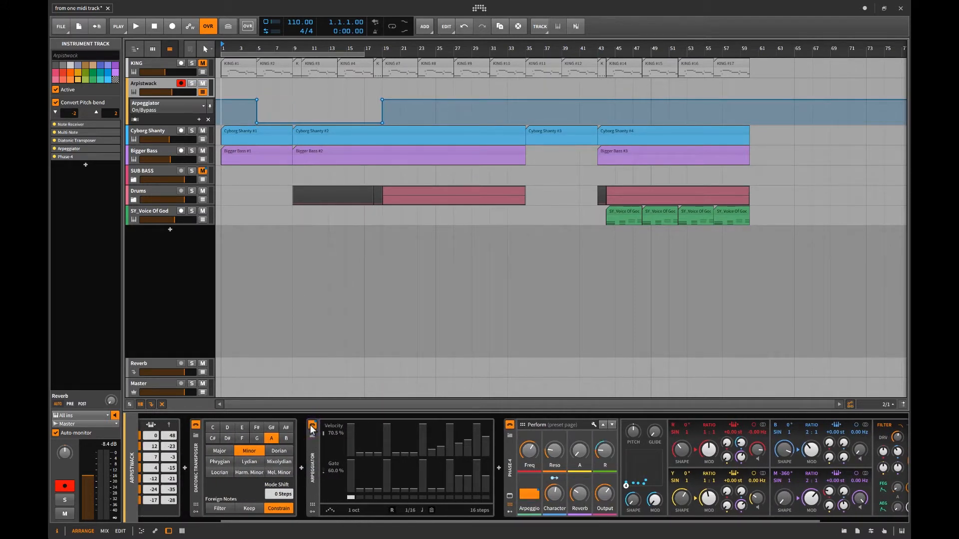
scroll(290, 441, left, 3)
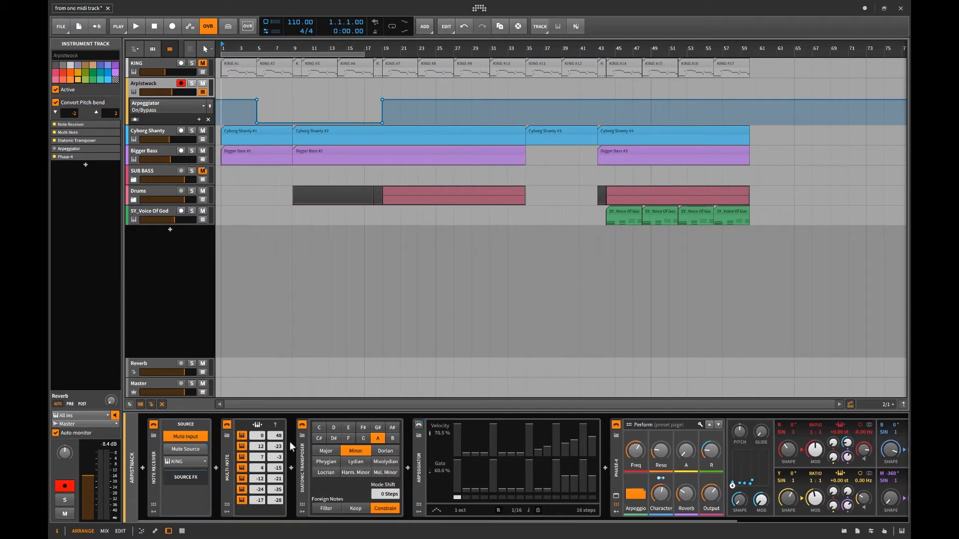
click(182, 446)
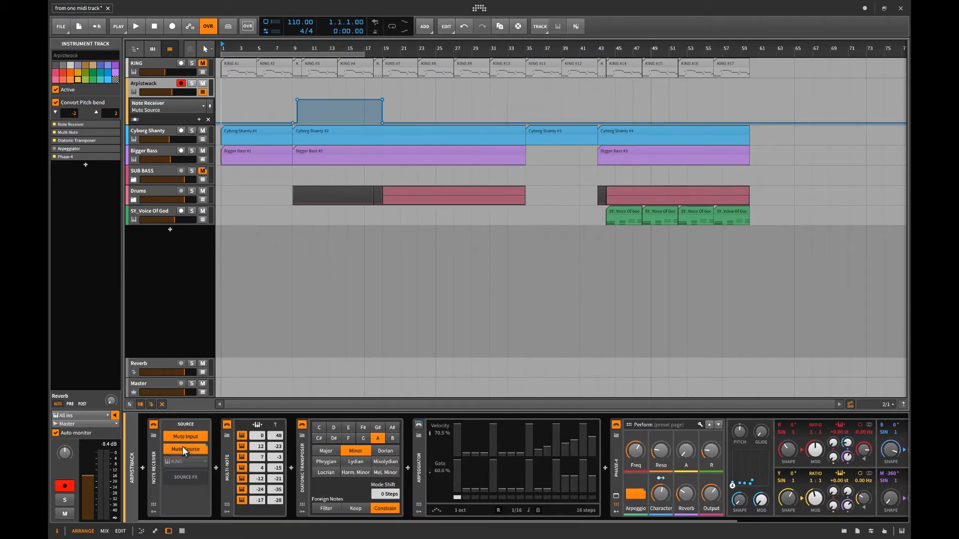
click(175, 446)
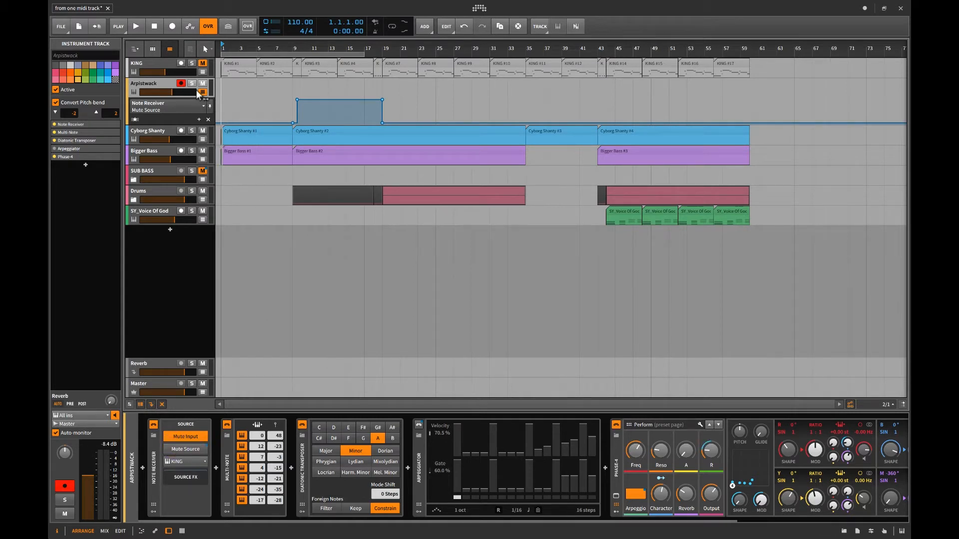
Step: Hide the Arpistwack automation lane and audition the track soloed
click(192, 83)
click(203, 91)
key(space)
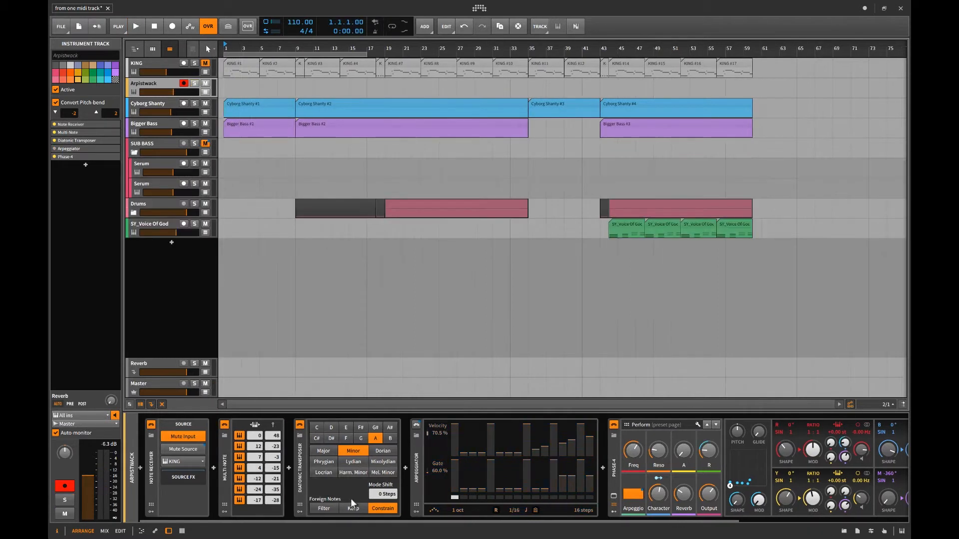
Step: Insert the Bitwig Filter effect after Phase-4 on the Arpistwack track and switch it to high-pass mode
scroll(517, 482, right, 5)
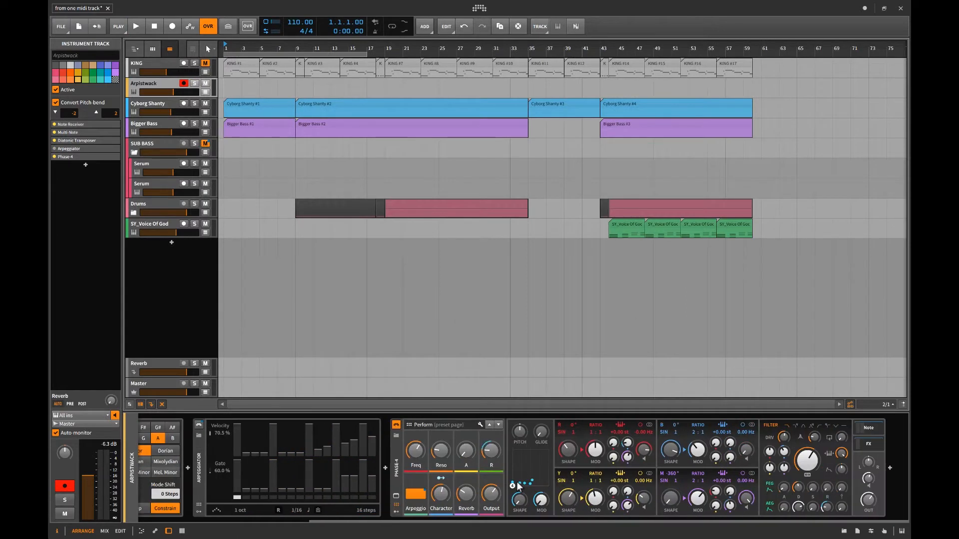
click(890, 469)
click(521, 146)
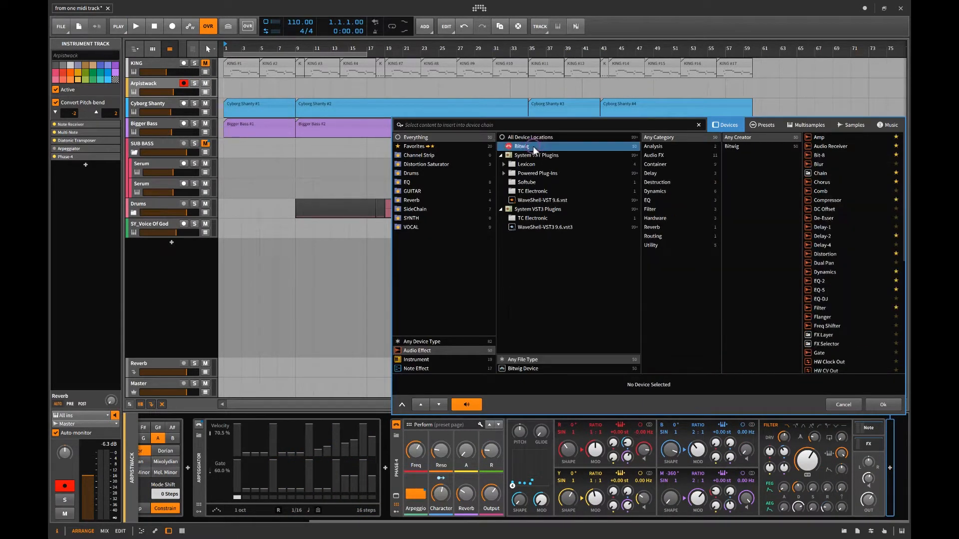
click(820, 308)
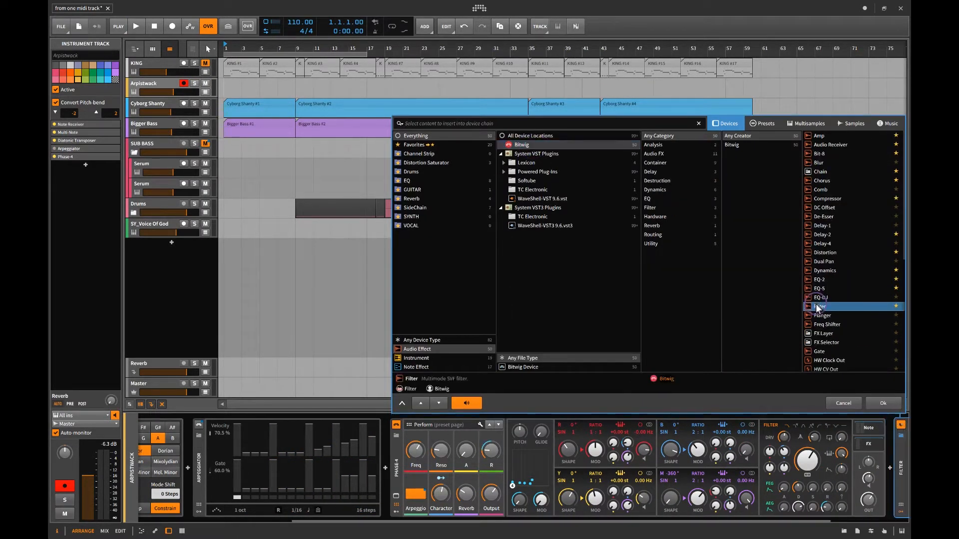
click(883, 404)
click(822, 479)
mouse_move(854, 500)
mouse_down()
mouse_move(854, 525)
mouse_move(827, 506)
mouse_move(828, 520)
mouse_move(824, 493)
mouse_move(853, 500)
mouse_up()
double_click(875, 485)
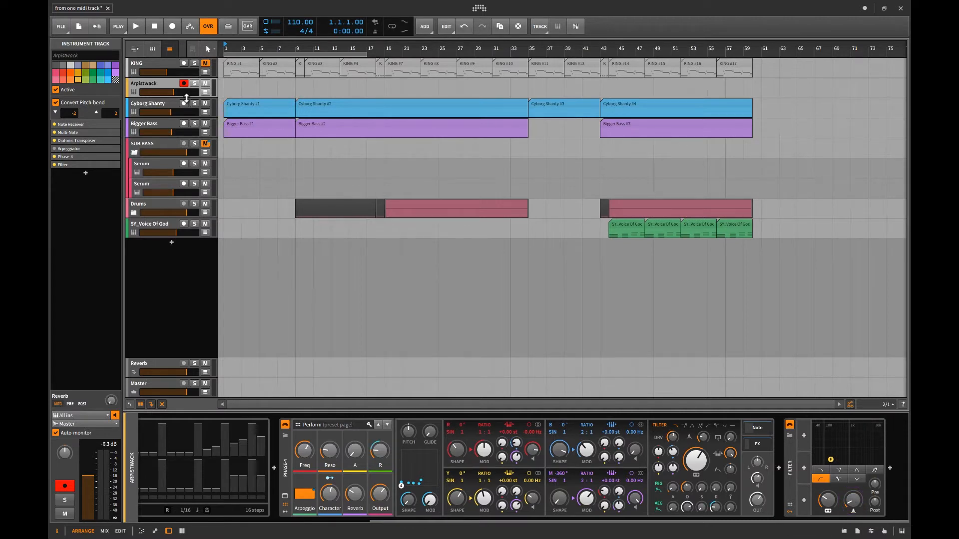
Step: Play the soloed Arpistwack track through its Filter device, then stop playback
key(space)
click(195, 83)
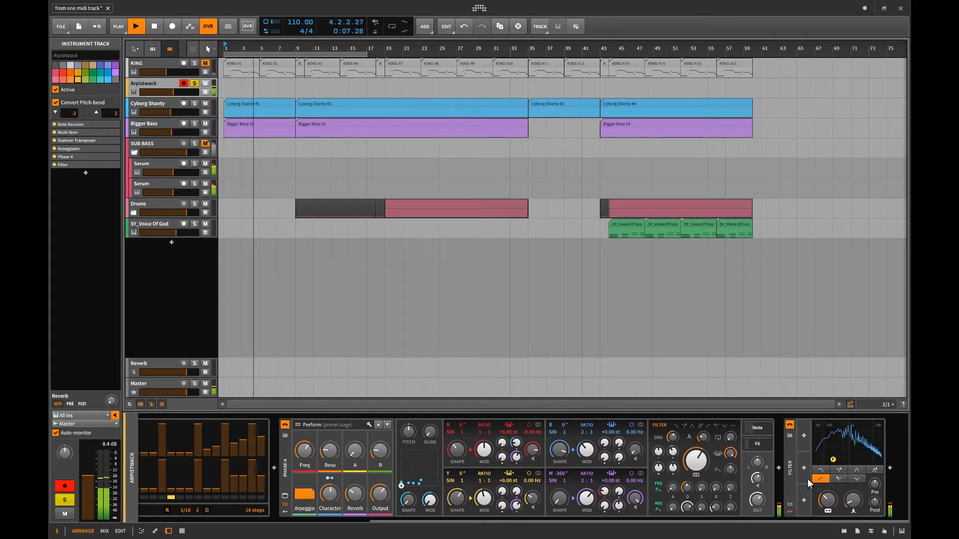
key(space)
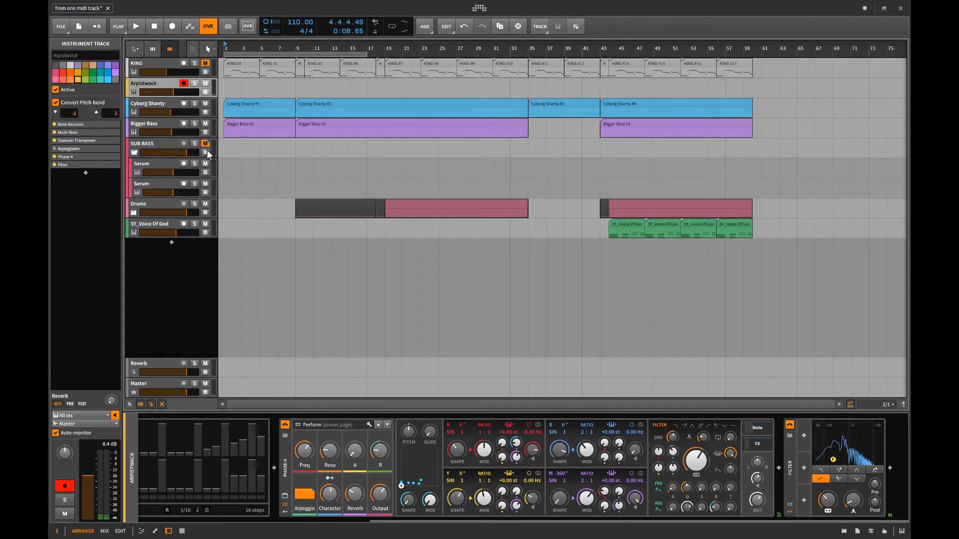
Step: Compare the note devices on Cyborg Shanty and Arpistwack, and collapse and reopen Cyborg Shanty's Chain device contents
click(166, 103)
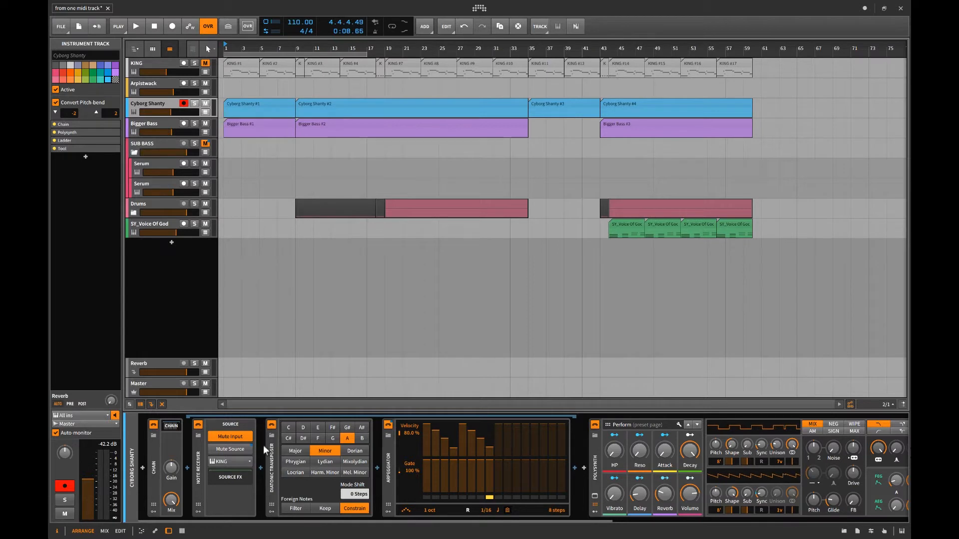
click(144, 85)
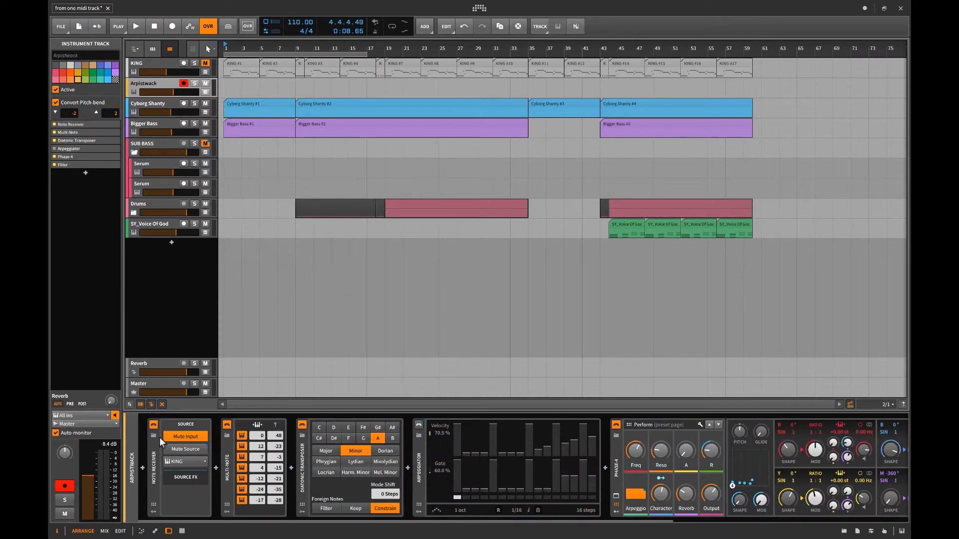
click(144, 105)
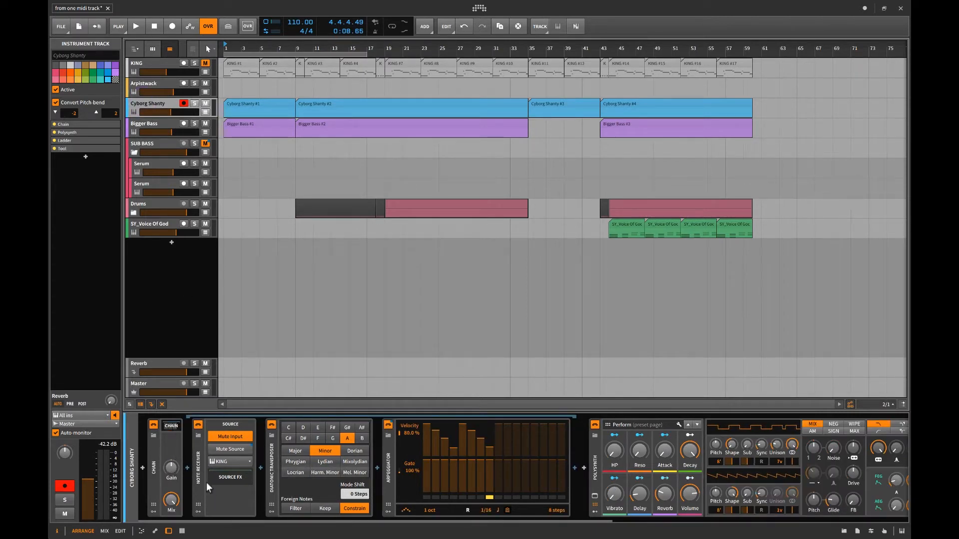
click(166, 427)
click(153, 467)
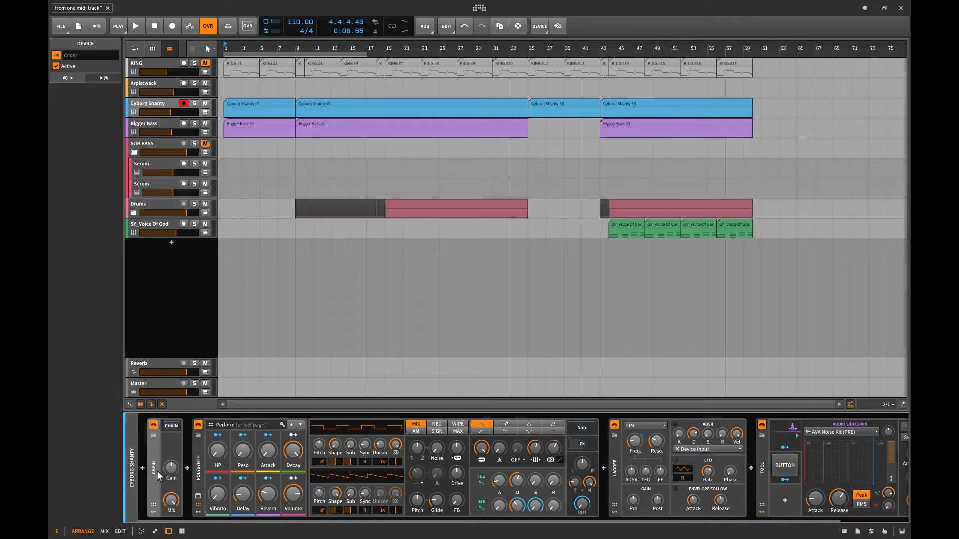
click(170, 427)
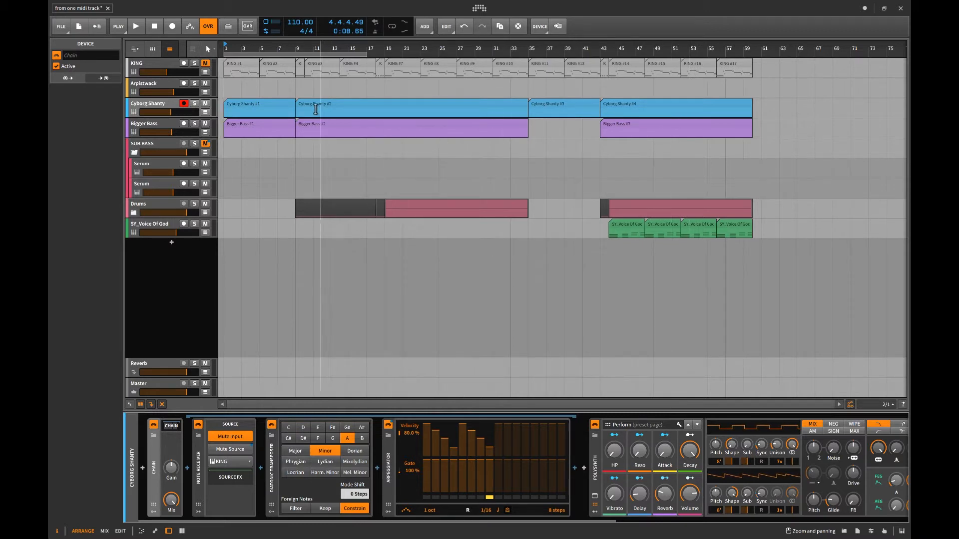
Step: Select the first Cyborg Shanty clip and briefly show the track's automation lane
click(246, 108)
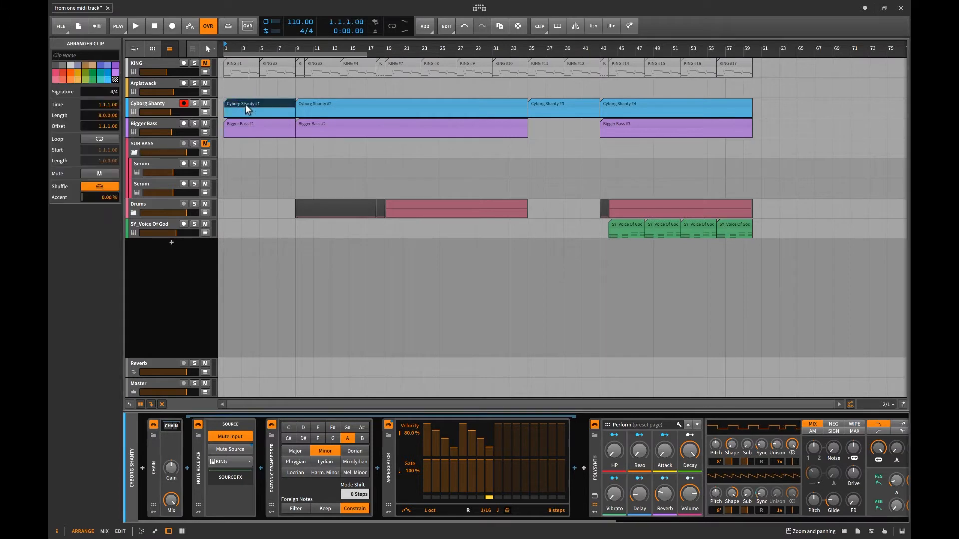
click(206, 113)
click(205, 112)
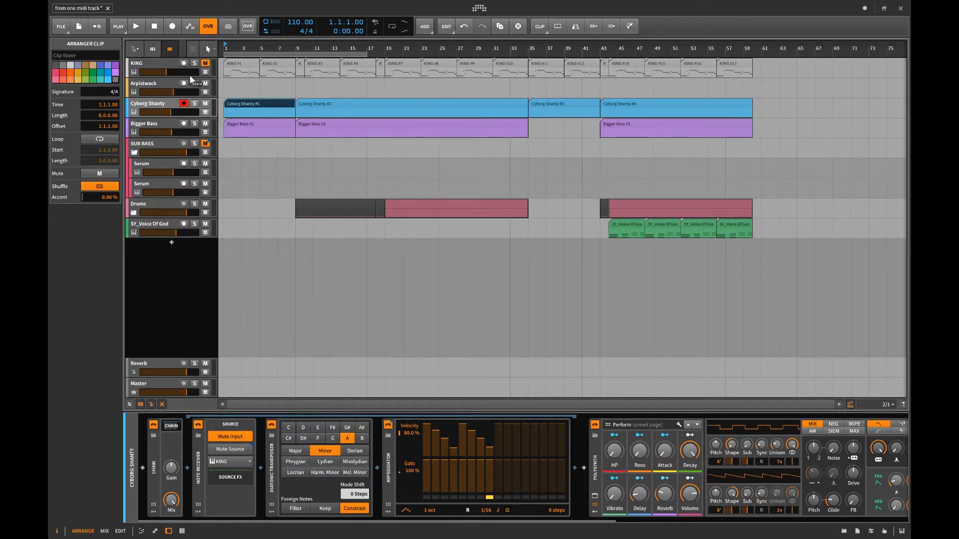
Step: Solo the Cyborg Shanty track and play it from bar 9 while viewing its Polysynth, Ladder and Tool devices
click(195, 104)
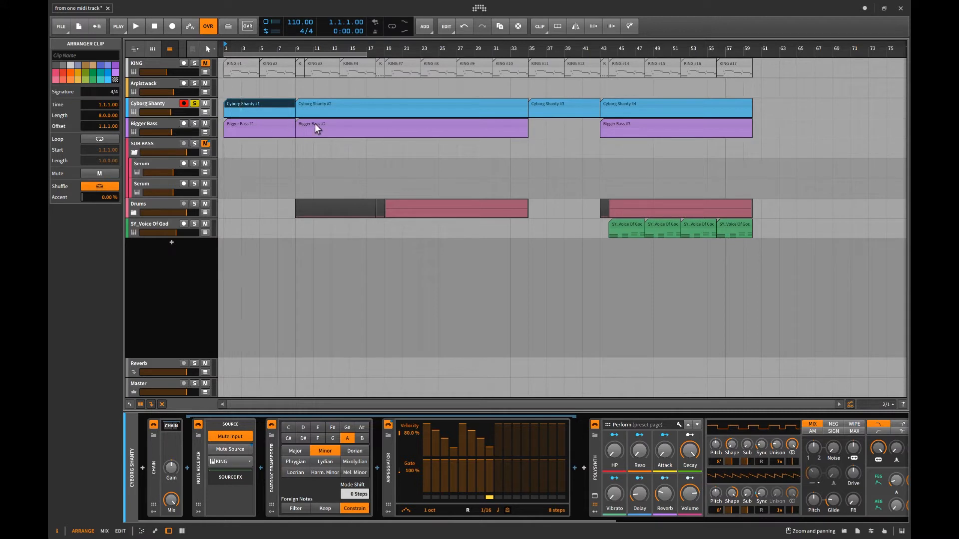
click(296, 90)
key(space)
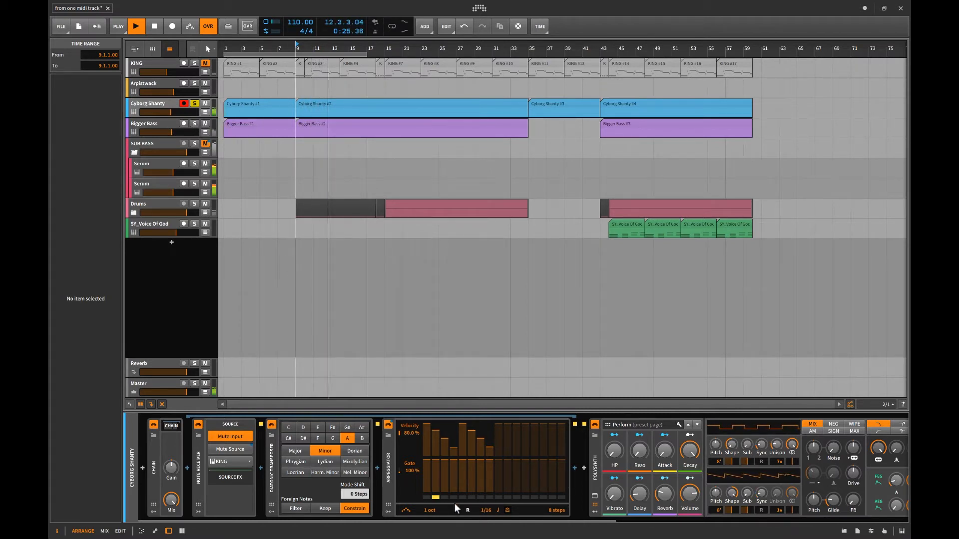
scroll(467, 468, down, 5)
scroll(466, 467, down, 2)
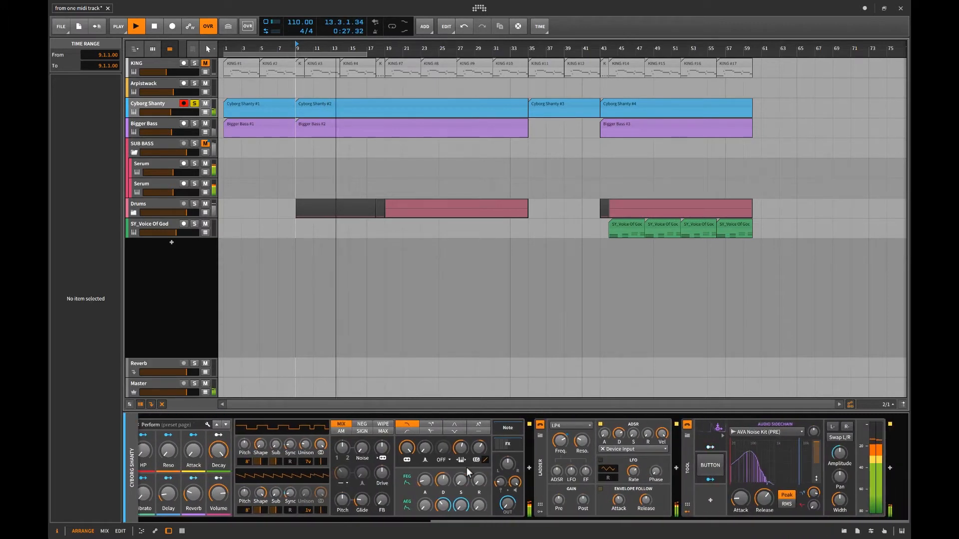
key(space)
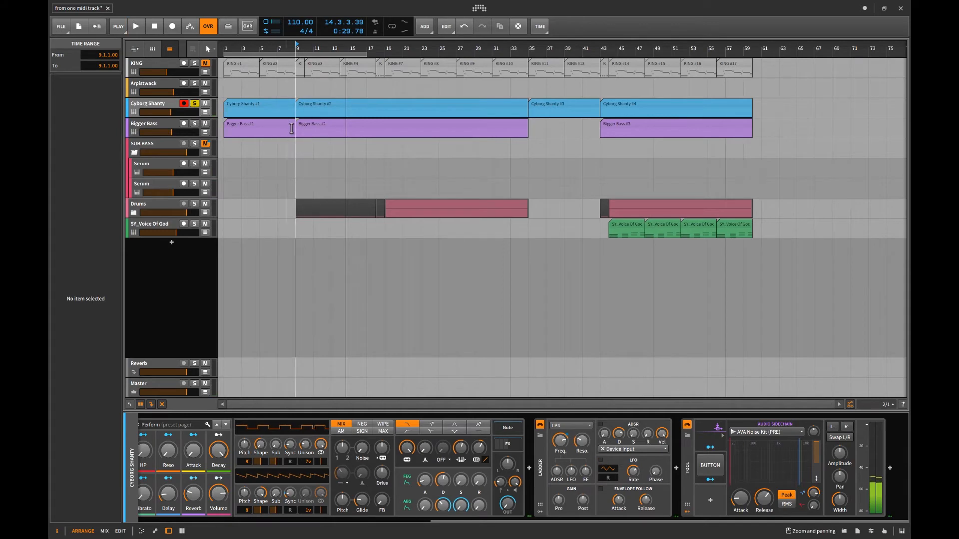
Step: Inspect Cyborg Shanty's Arpeggiator and the Polysynth's expanded oscillator and envelope view, then close that view
scroll(332, 436, up, 8)
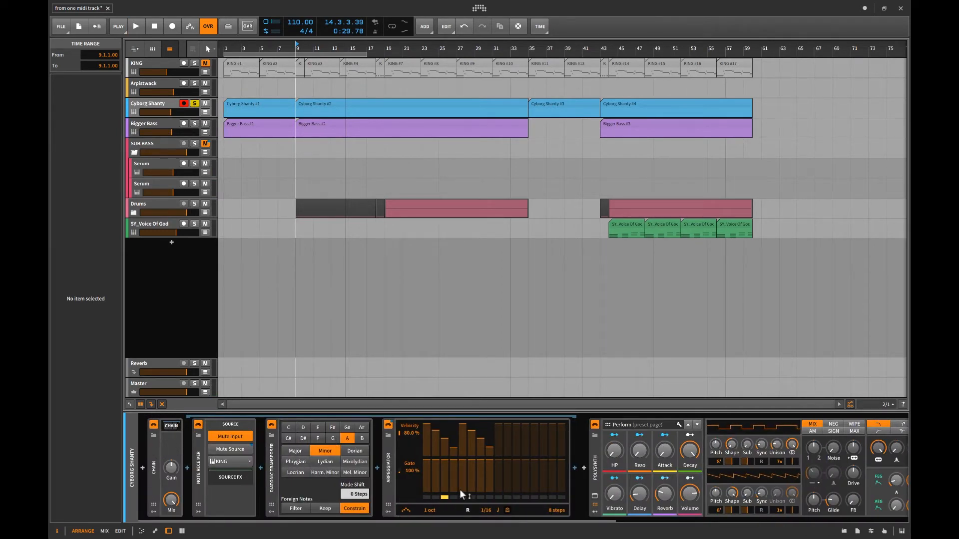
scroll(201, 510, down, 6)
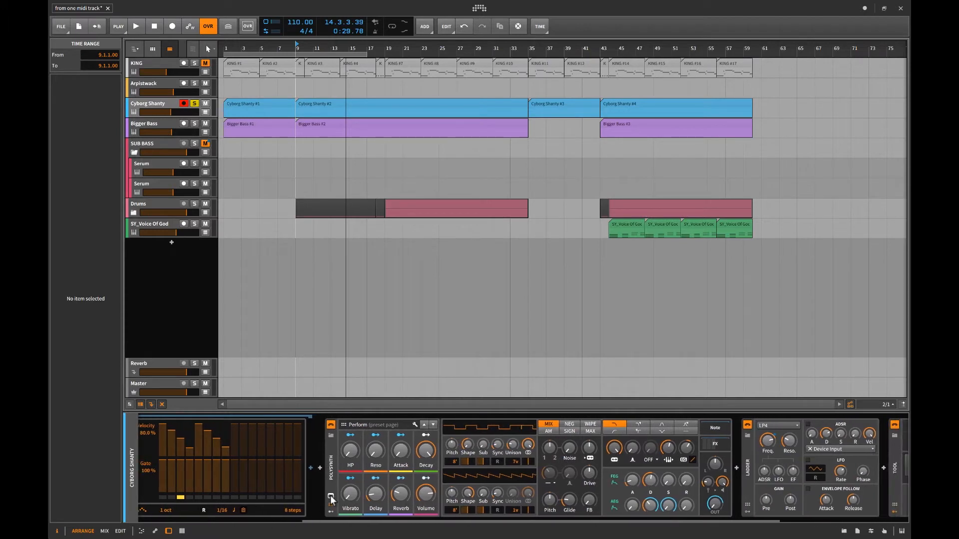
click(331, 497)
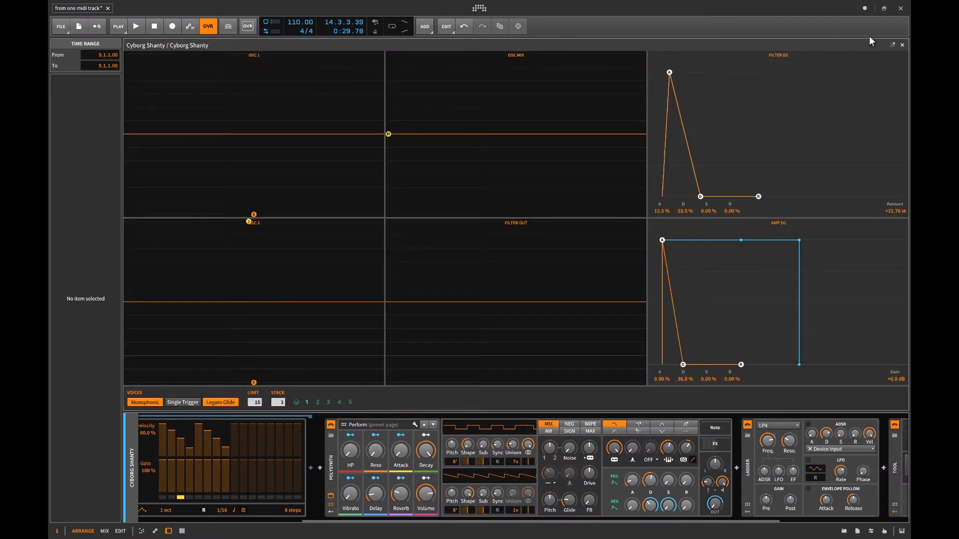
click(902, 45)
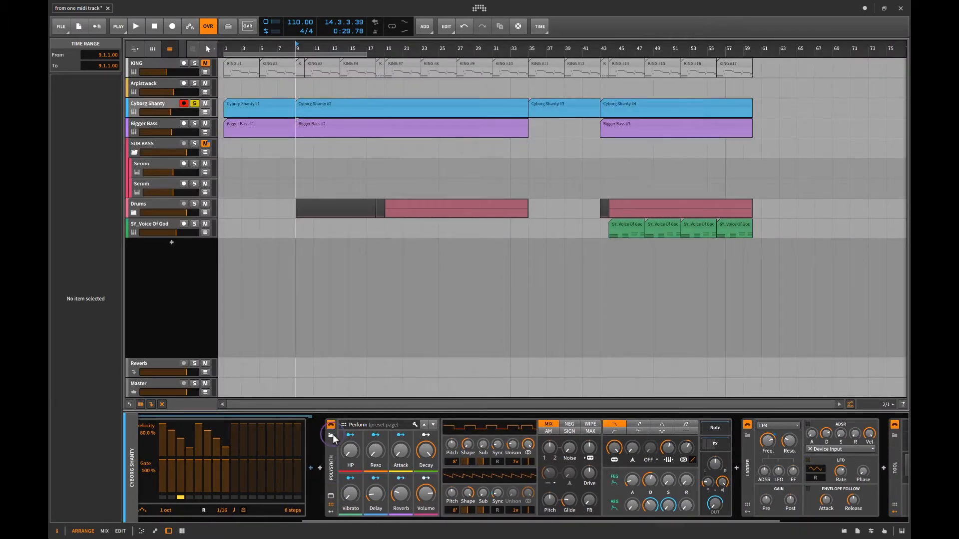
Step: Browse the presets available for Cyborg Shanty's Polysynth, cancel without swapping, and view the Ladder and Tool devices
click(332, 434)
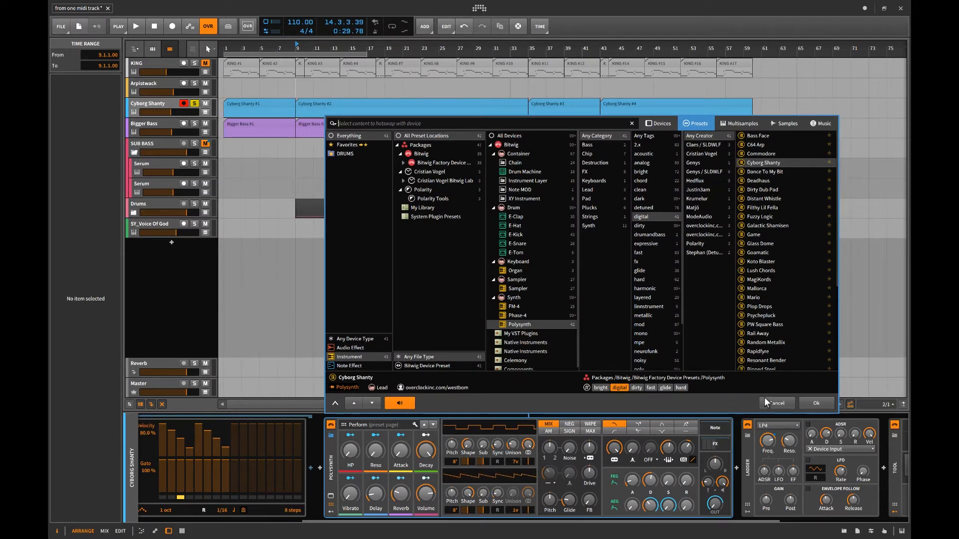
click(777, 403)
scroll(475, 466, right, 2)
scroll(474, 467, right, 2)
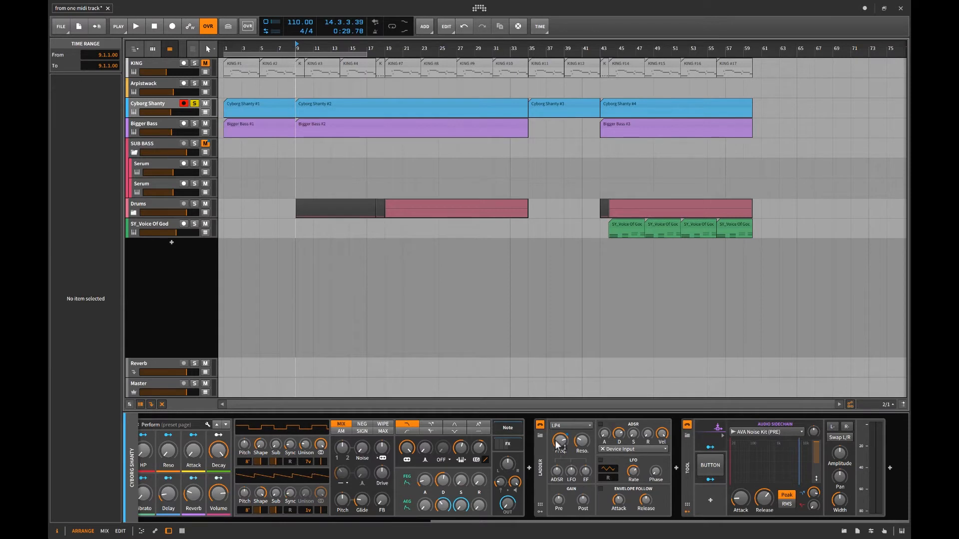
Step: Examine Cyborg Shanty's Ladder Frequency automation alongside its device chain, closing by unsoloing the track and hiding the lane
click(205, 112)
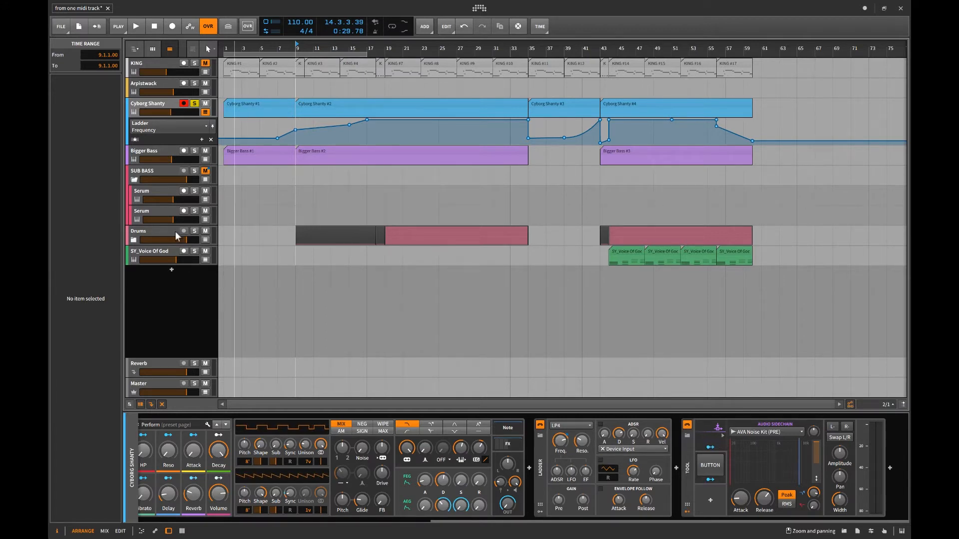
click(134, 240)
click(133, 240)
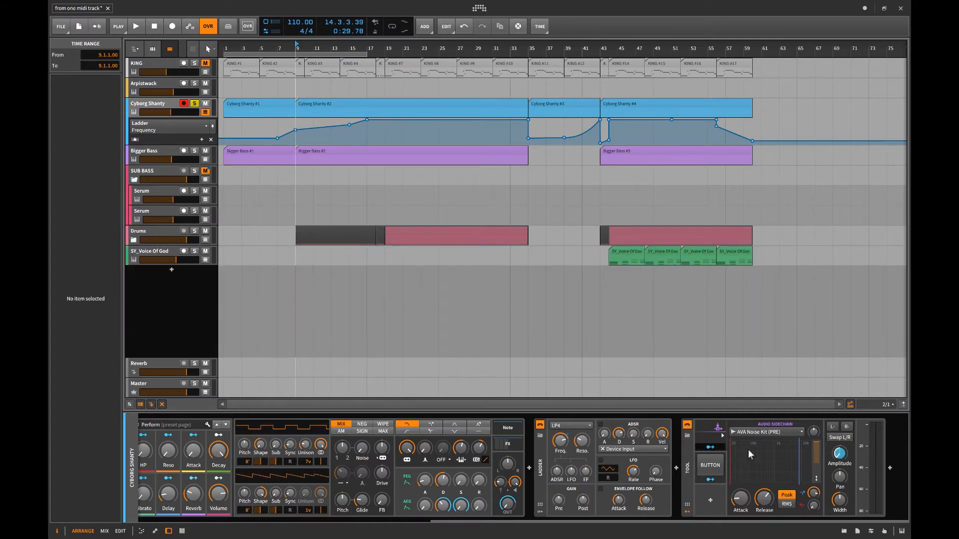
scroll(298, 454, up, 5)
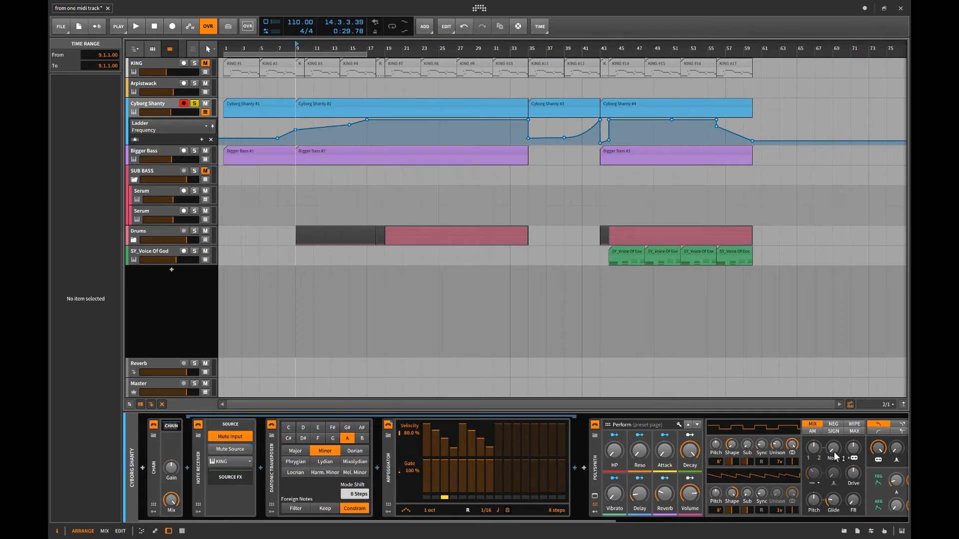
scroll(813, 430, down, 5)
scroll(409, 487, up, 5)
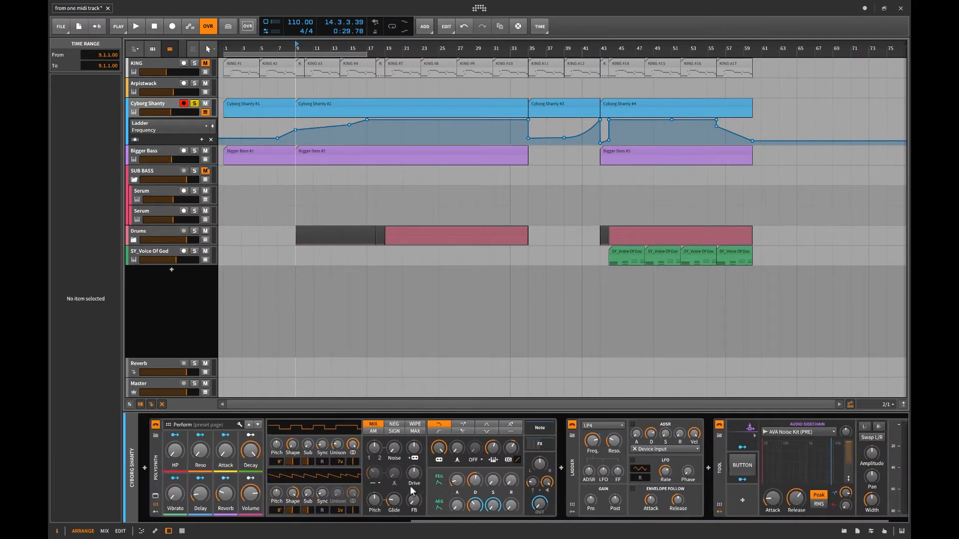
click(195, 104)
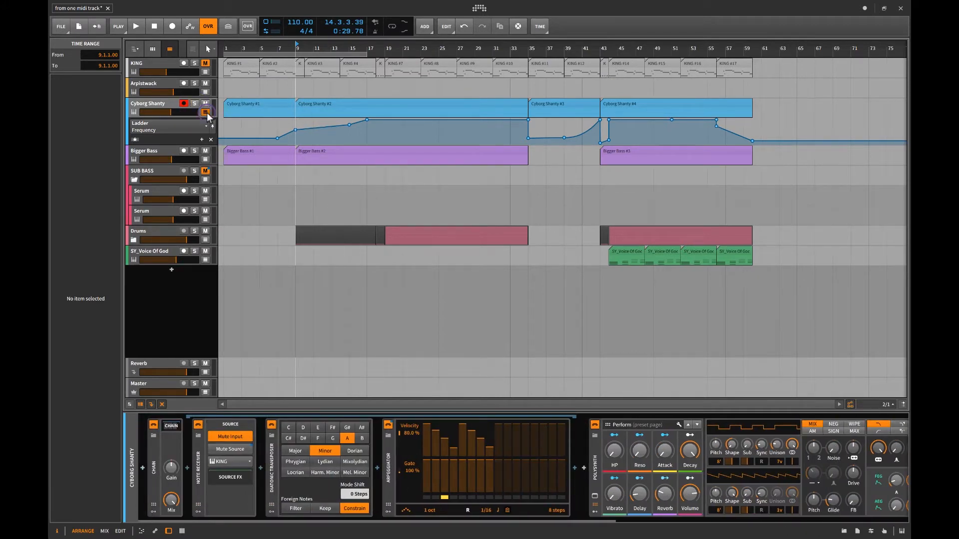
click(205, 112)
Step: Show the Bigger Bass track's Note Receiver Mute Source automation lane and solo the track
click(156, 125)
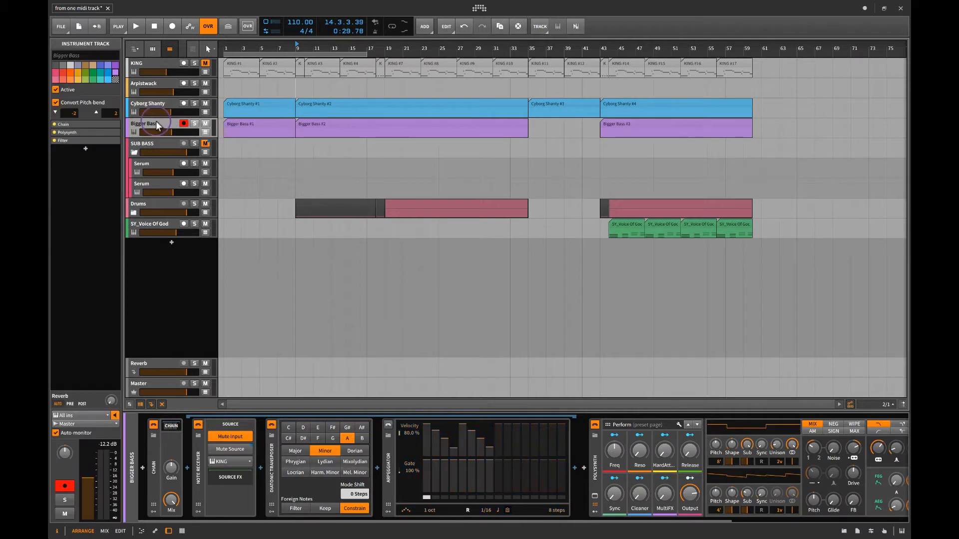
click(205, 132)
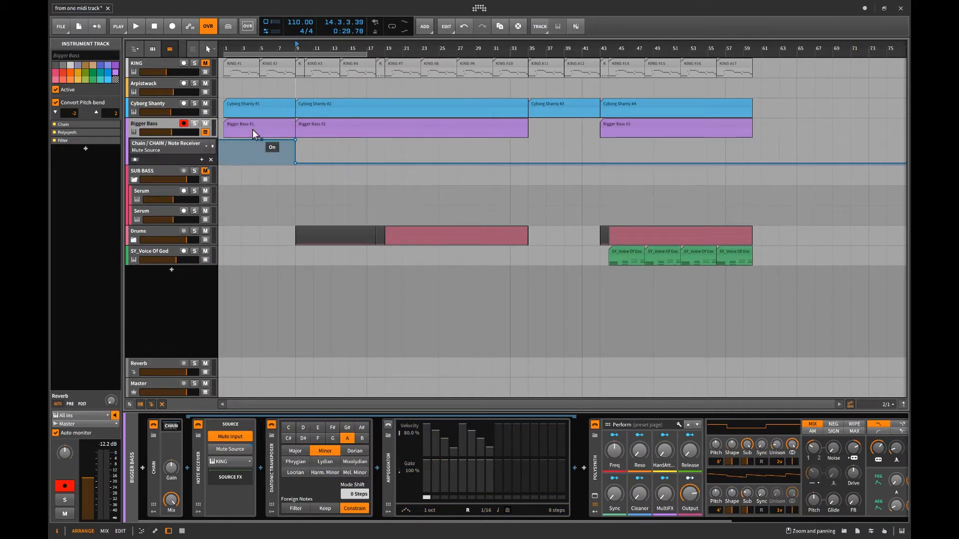
click(195, 124)
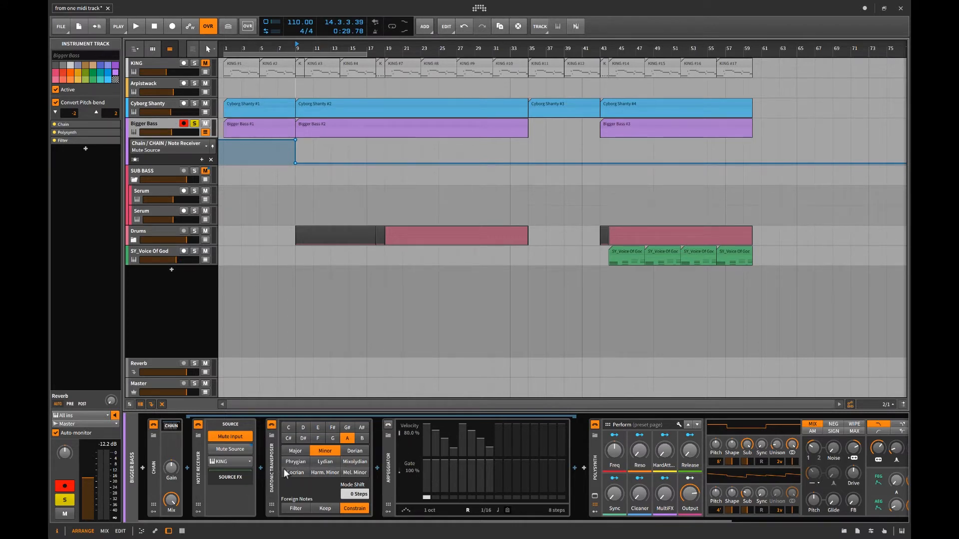
Step: Inspect Bigger Bass's Polysynth and Filter devices, and open and cancel the Polysynth preset browser
scroll(513, 474, down, 5)
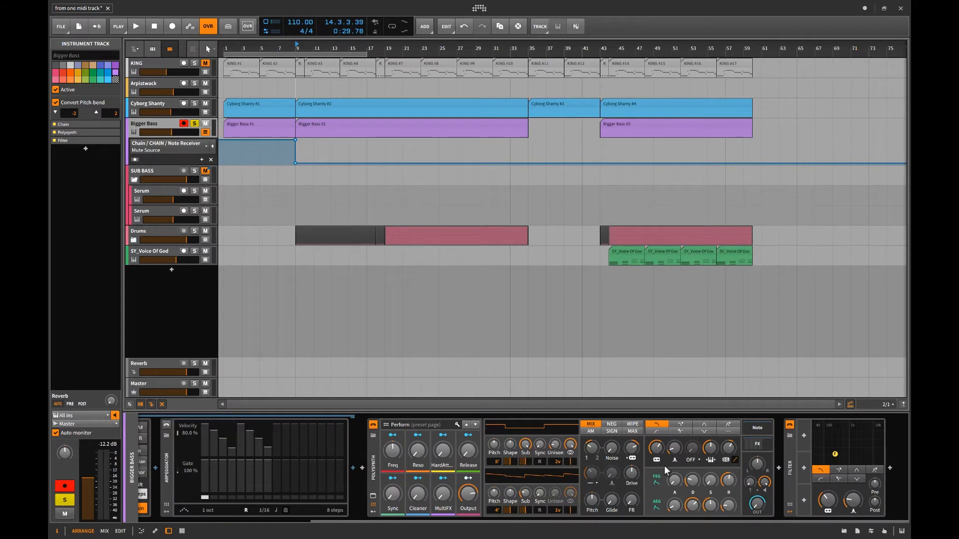
click(373, 436)
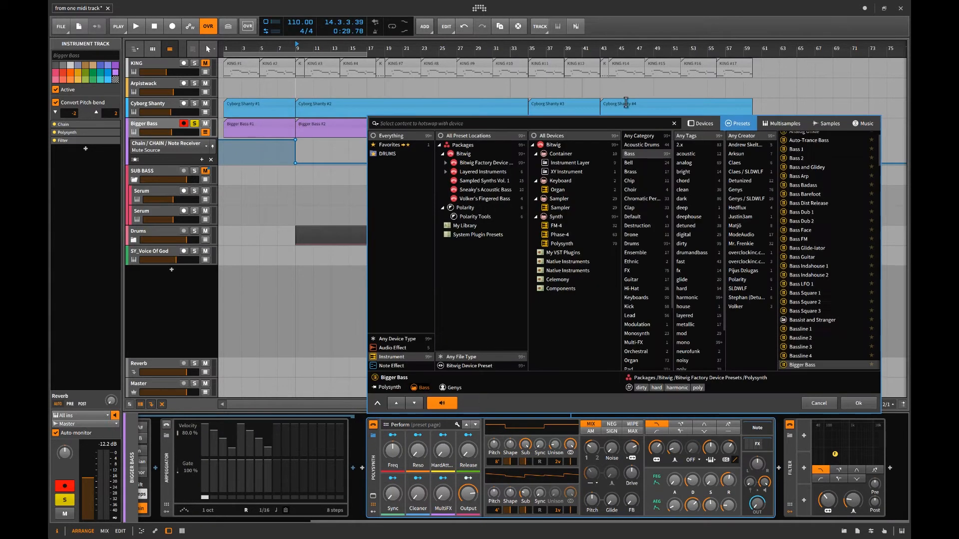
click(818, 404)
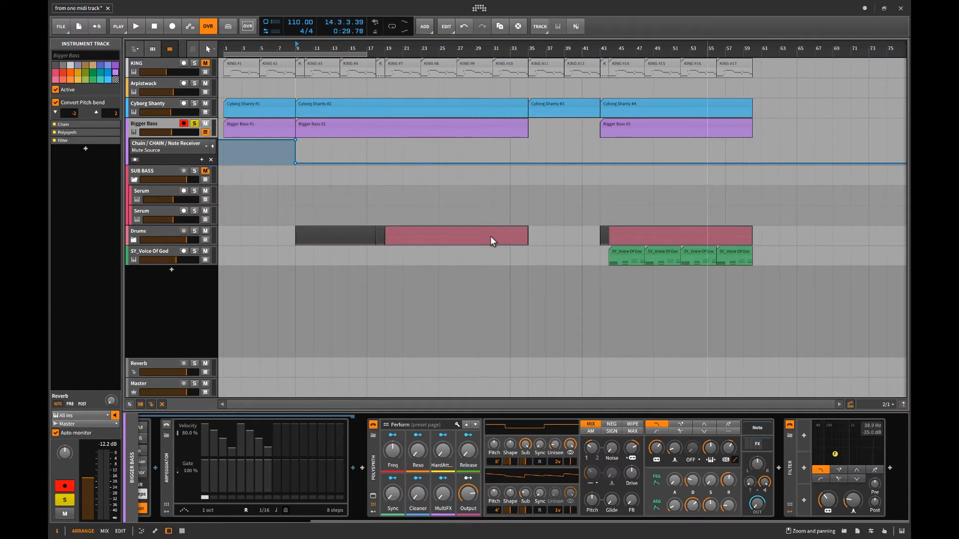
Step: Hide Bigger Bass's automation lane, play the soloed track briefly from bar 9, and unsolo it
click(204, 132)
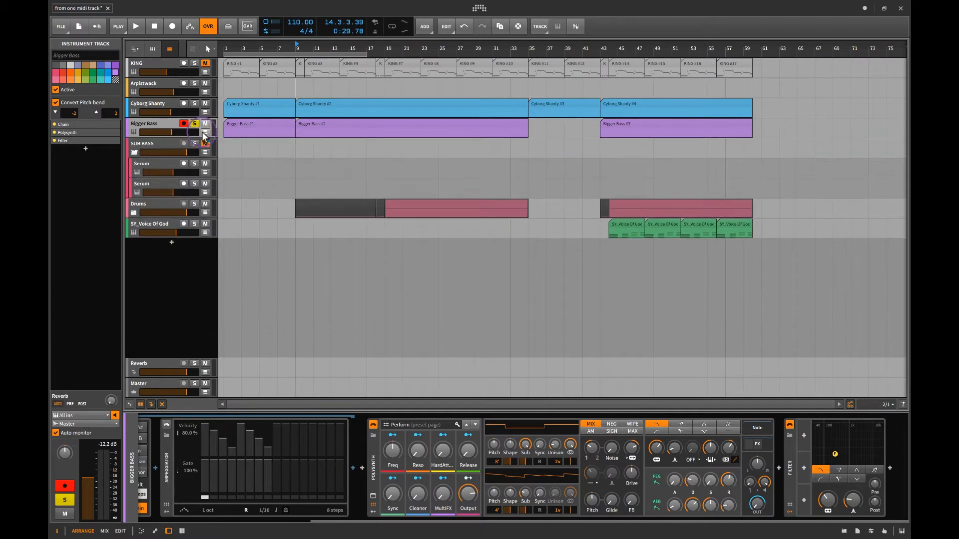
key(space)
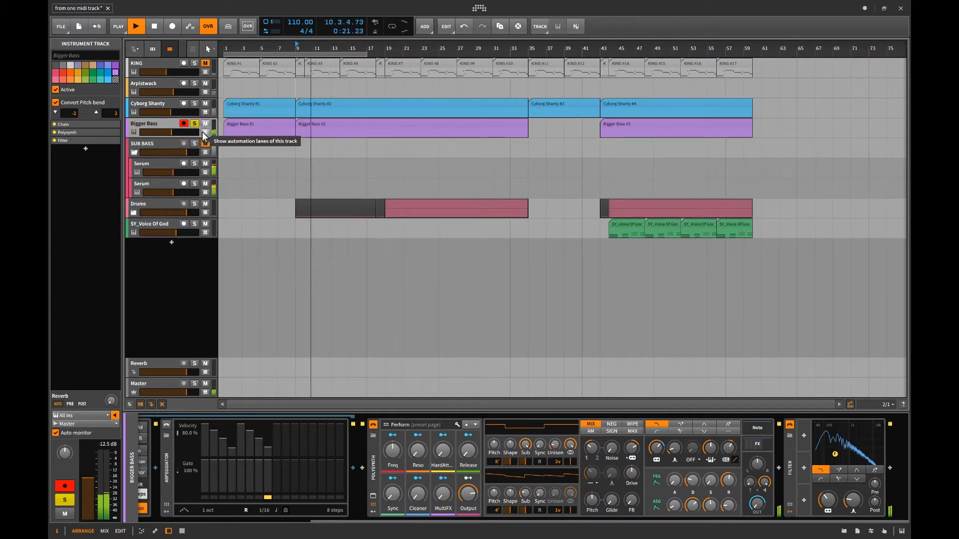
key(space)
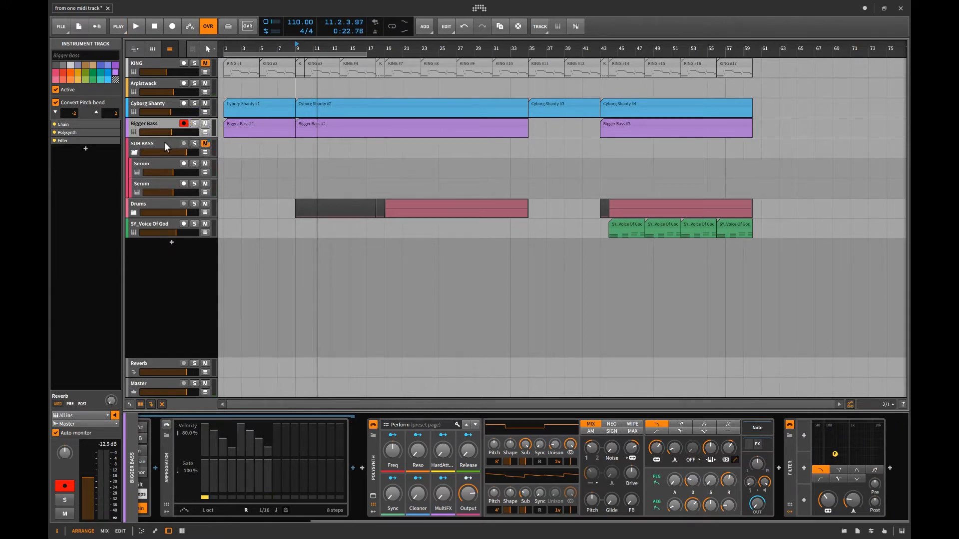
Step: Compare the two Serum tracks in the SUB BASS group and examine the first one's device chain through to the Spectrum Analyzer
click(133, 153)
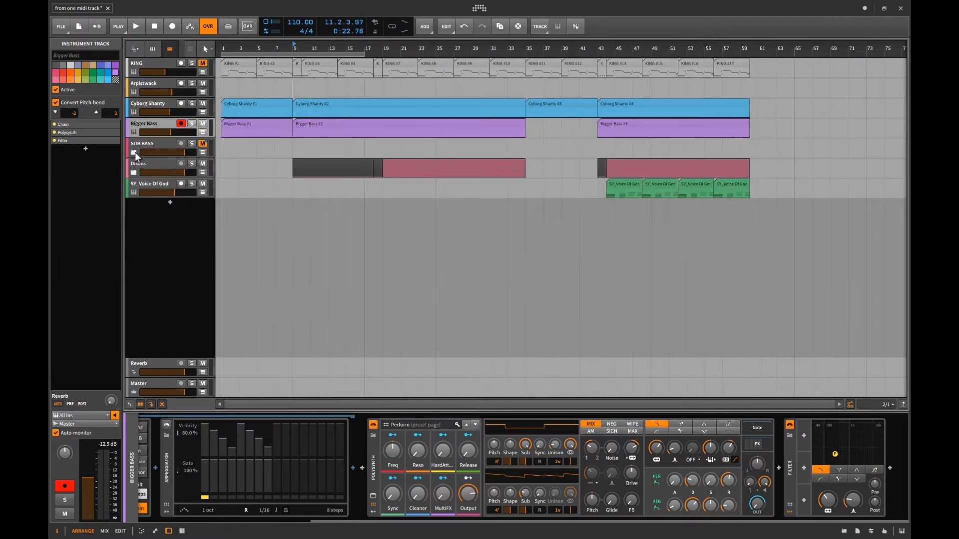
click(134, 153)
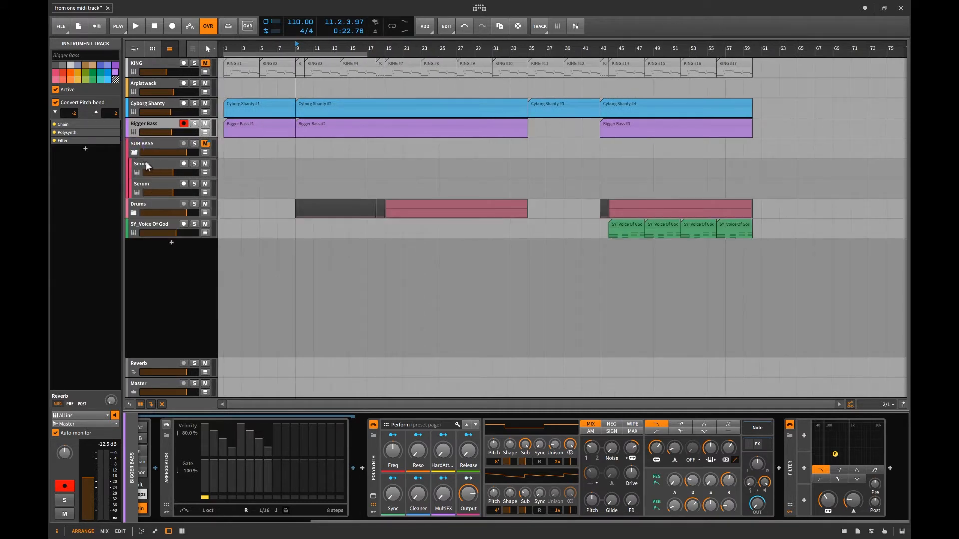
click(146, 164)
click(143, 186)
click(143, 163)
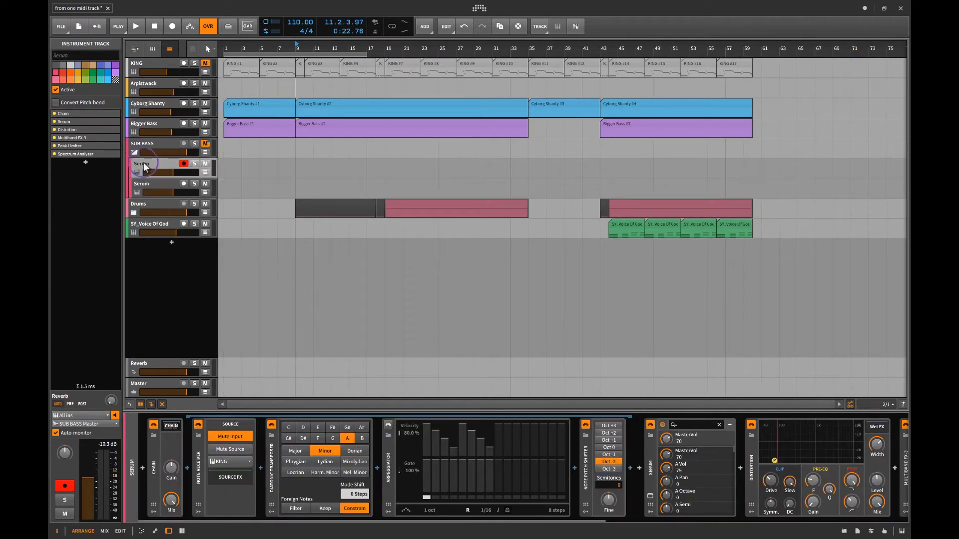
scroll(483, 463, right, 5)
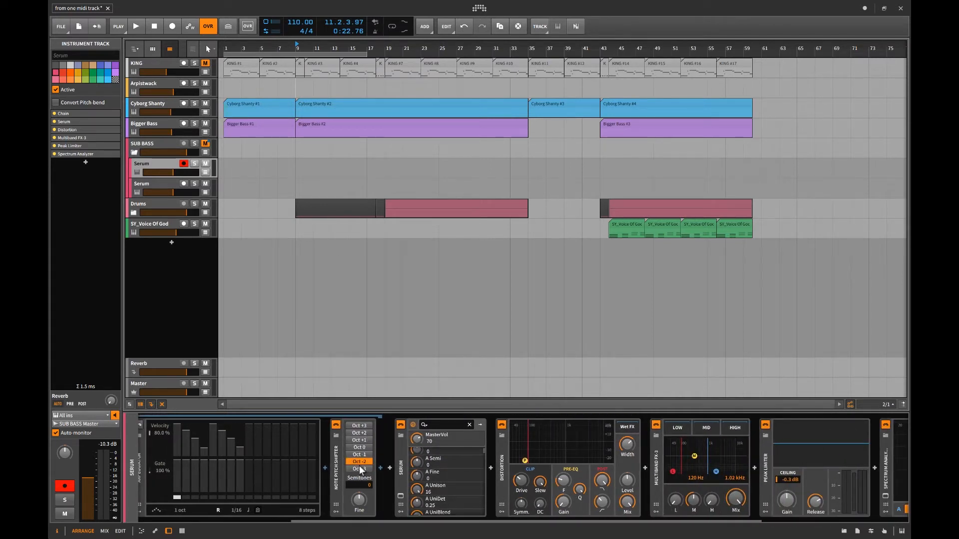
scroll(412, 481, right, 2)
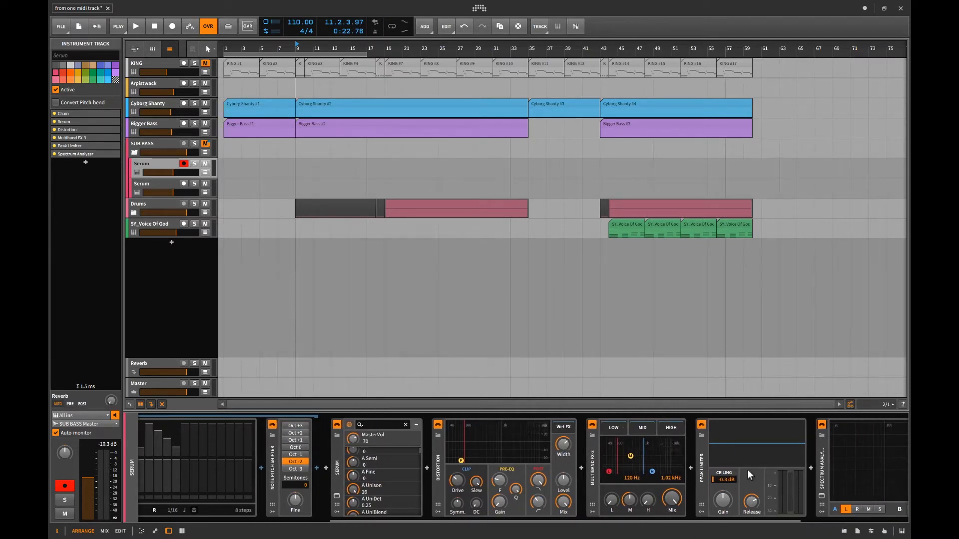
scroll(468, 438, right, 5)
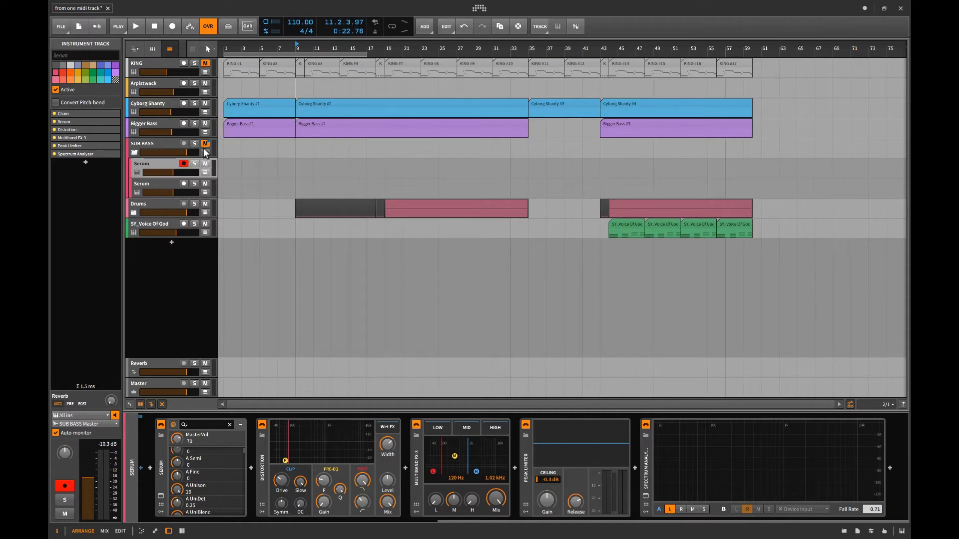
Step: View the SUB BASS group's Filter device and Cutoff automation, closing by collapsing the group and hiding the lane
click(205, 152)
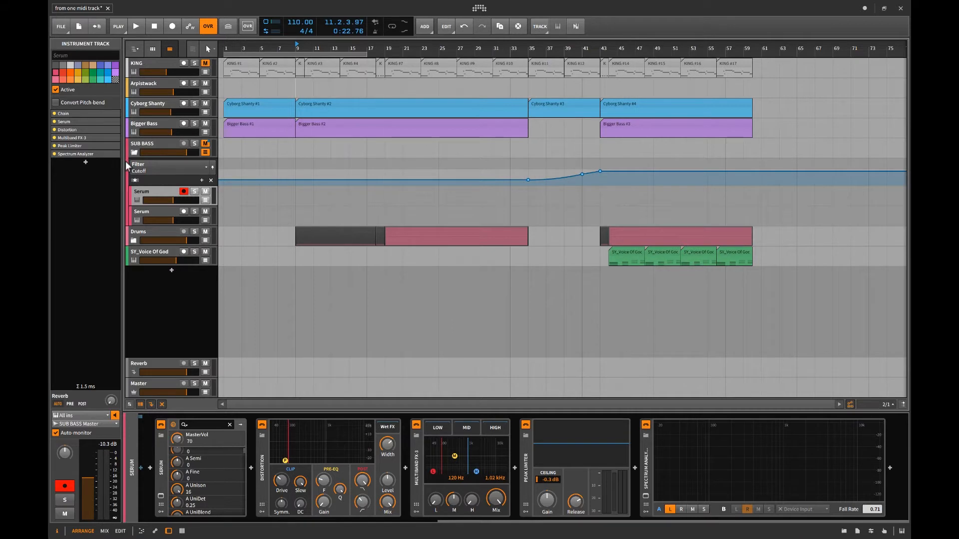
click(139, 146)
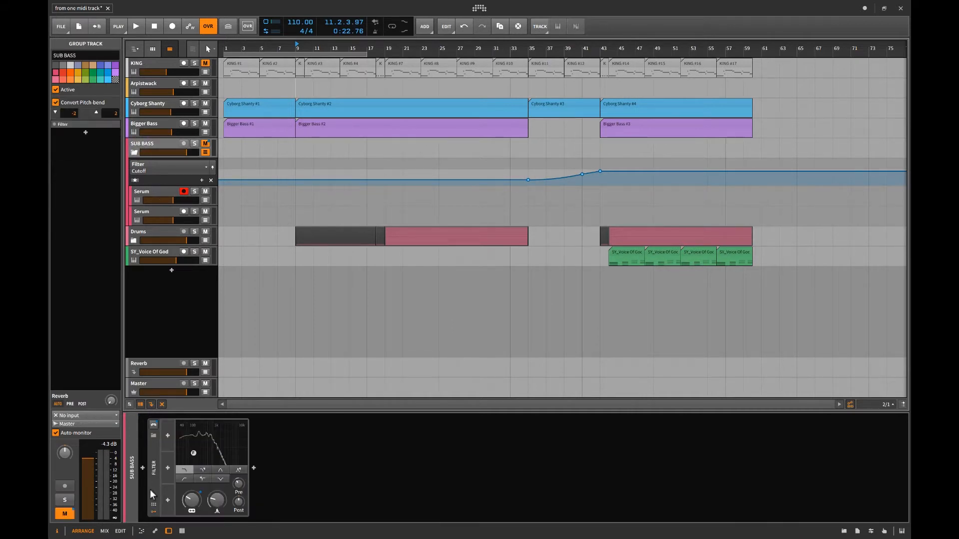
click(136, 152)
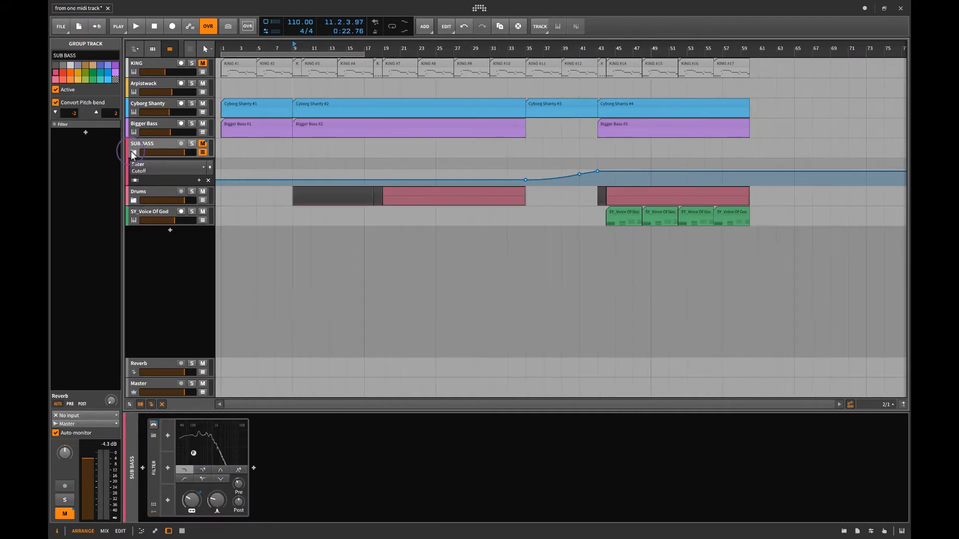
click(203, 152)
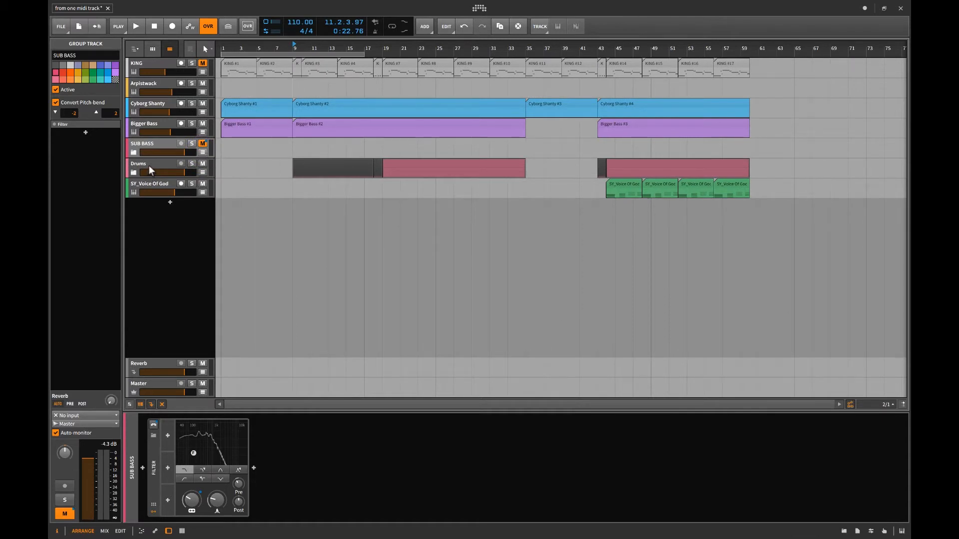
Step: Expand the Drums group, hide AVA Noise Kit's Filter Cutoff automation lane, and select the AVA Auto Hats track
click(135, 170)
click(133, 170)
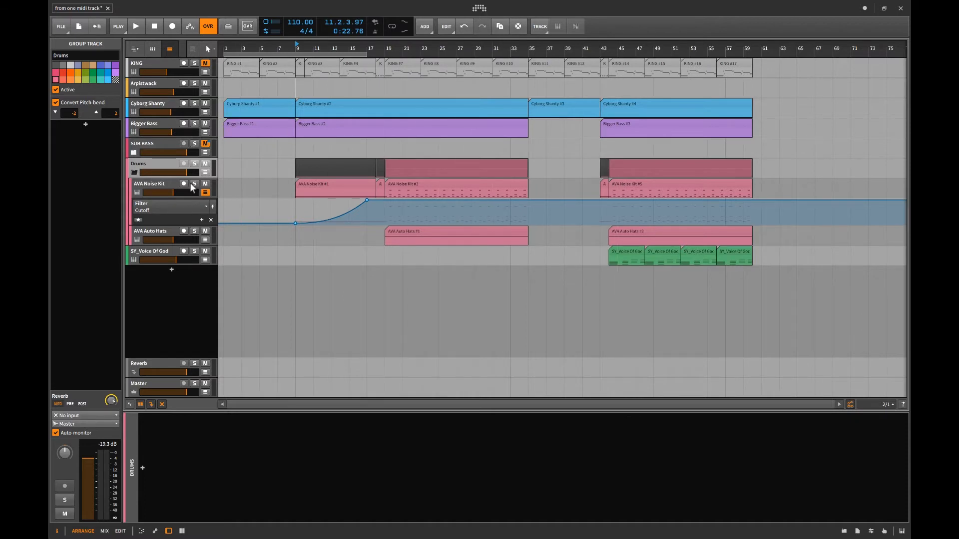
click(202, 192)
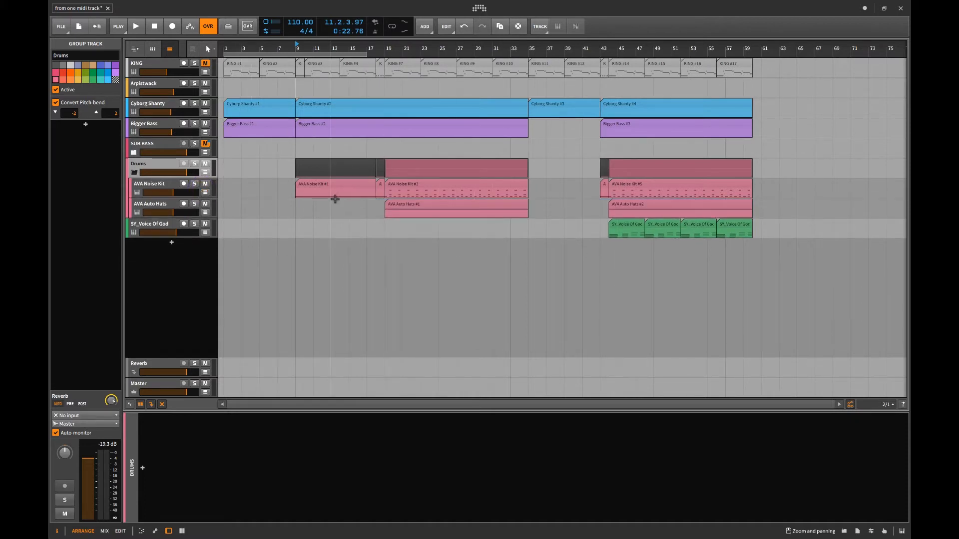
click(146, 204)
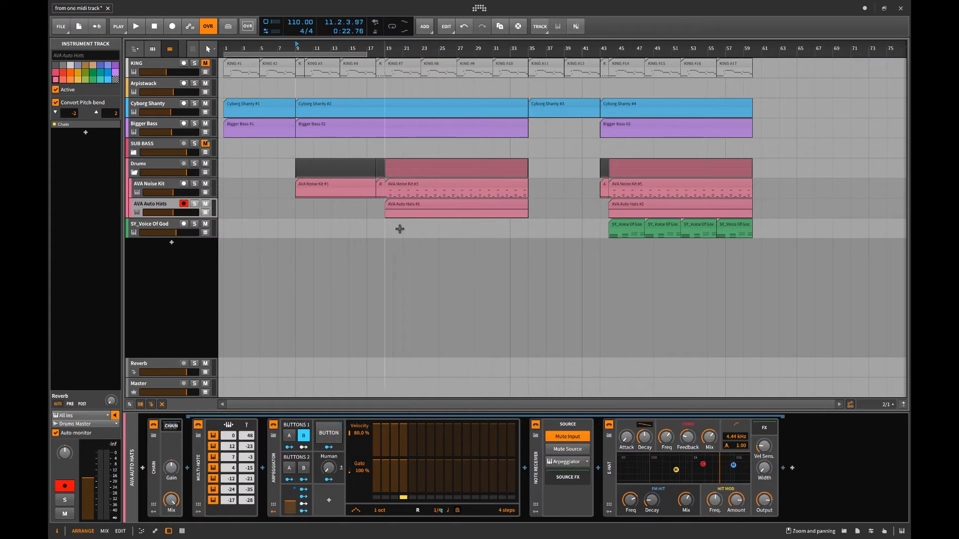
Step: Set the play start to bar 19 and inspect the first AVA Auto Hats clip's notes in the drum editor view
click(385, 213)
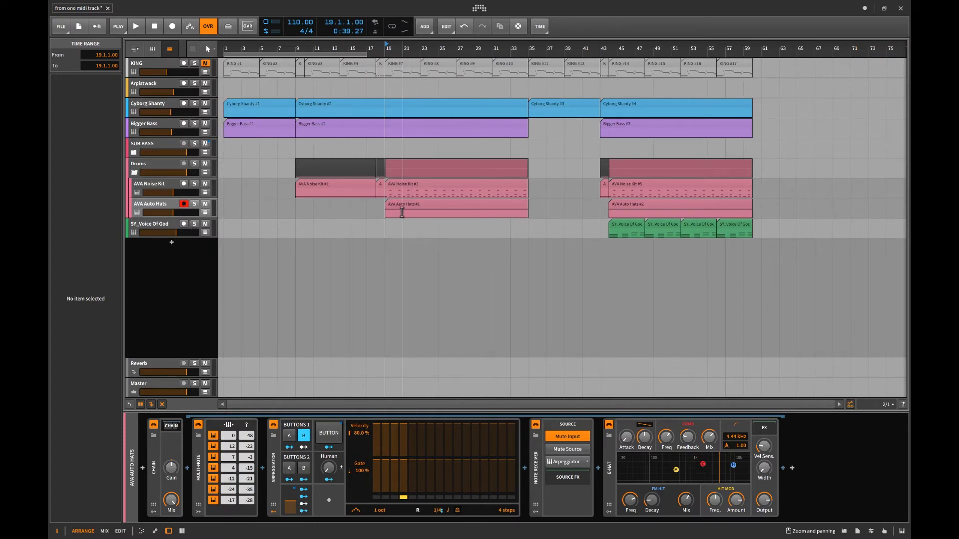
double_click(402, 205)
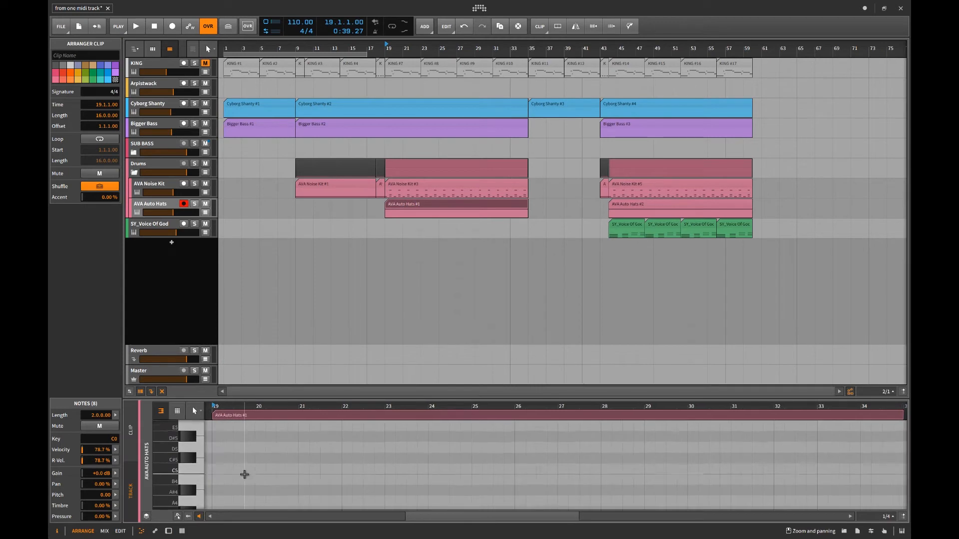
click(177, 411)
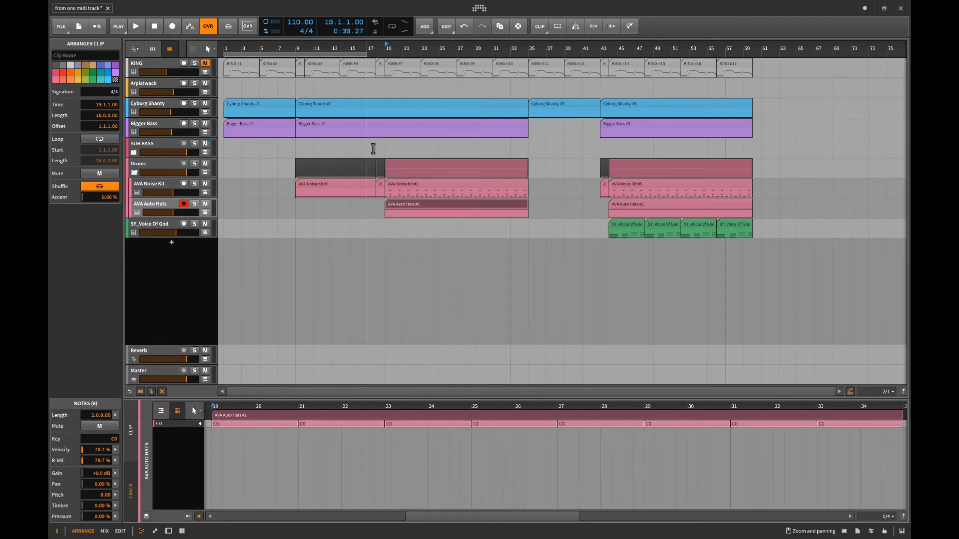
Step: Bring back AVA Auto Hats' device chain, solo the track, and play it from bar 19
double_click(170, 205)
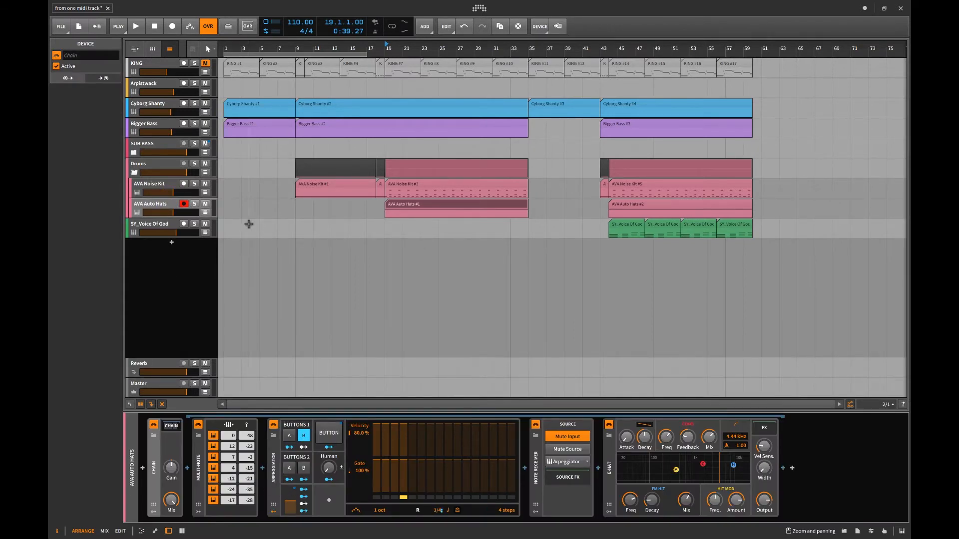
click(383, 212)
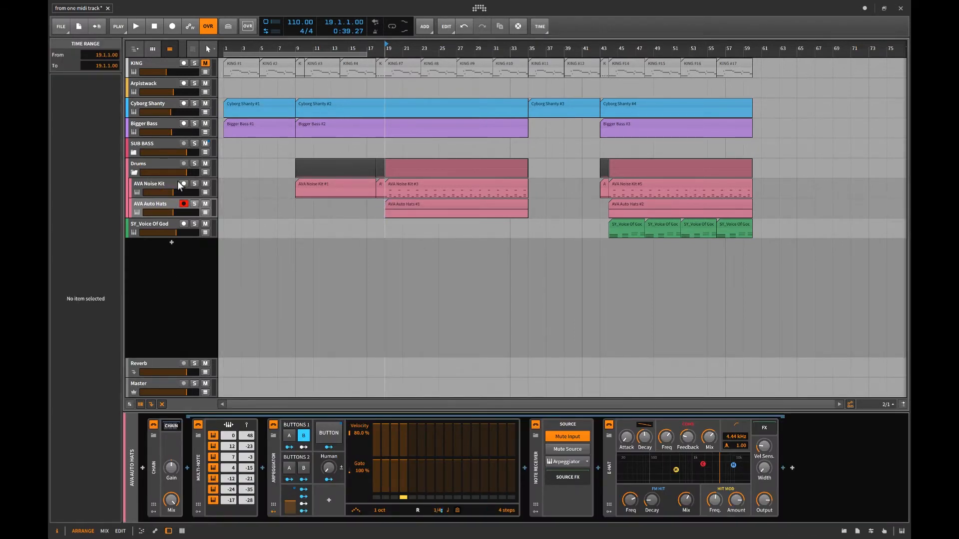
click(193, 204)
key(space)
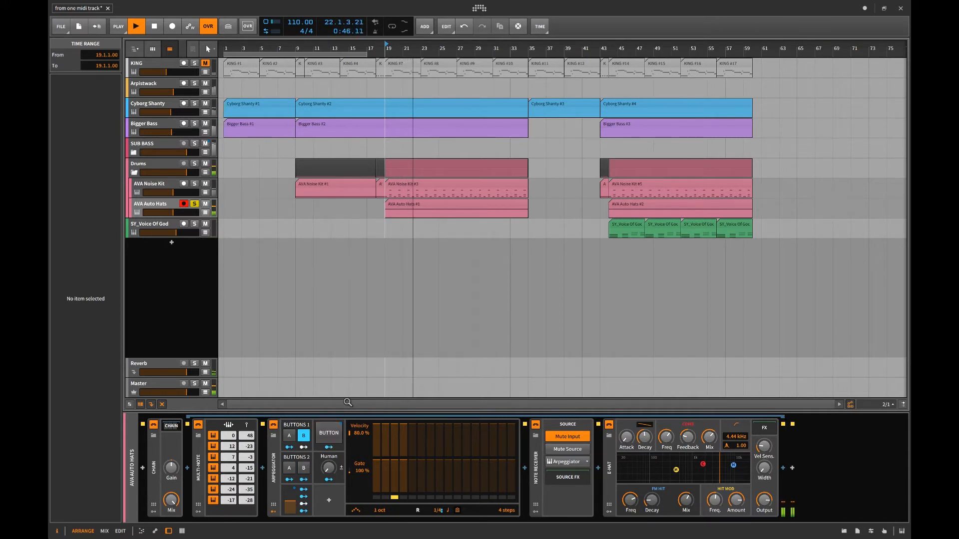
Step: End the soloed playback of AVA Auto Hats and show the AVA Noise Kit track's device chain
key(space)
click(195, 204)
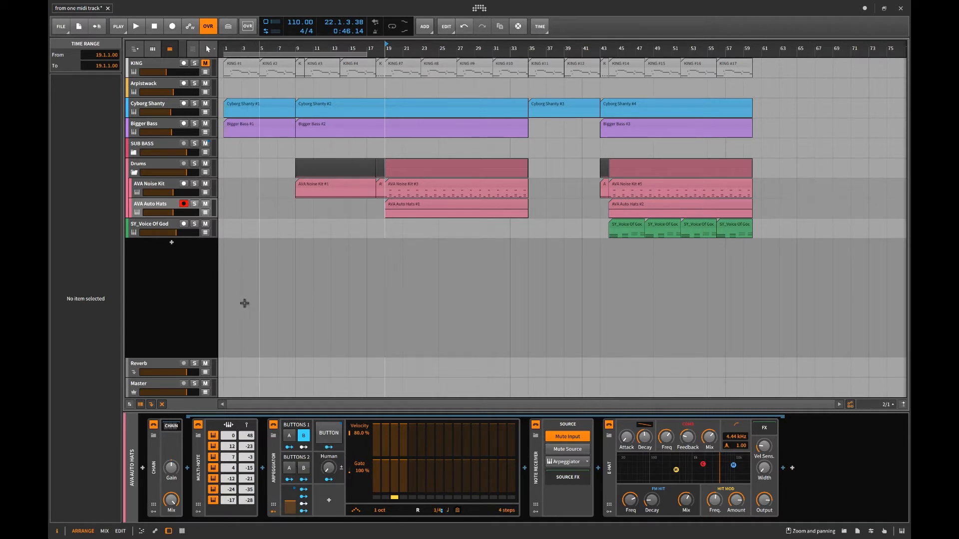
click(153, 184)
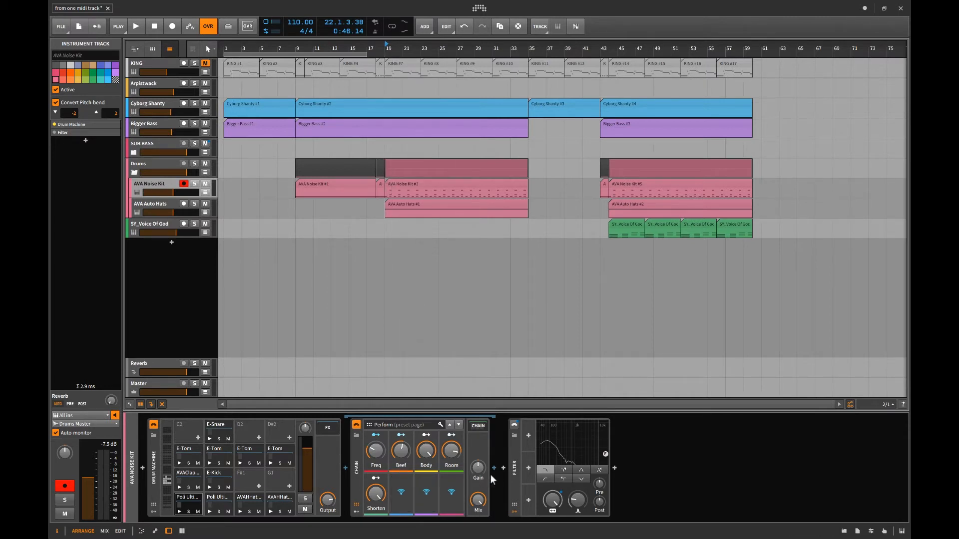
Step: Solo AVA Noise Kit, play it from bar 19, and end the soloed playback
click(385, 188)
click(194, 185)
key(space)
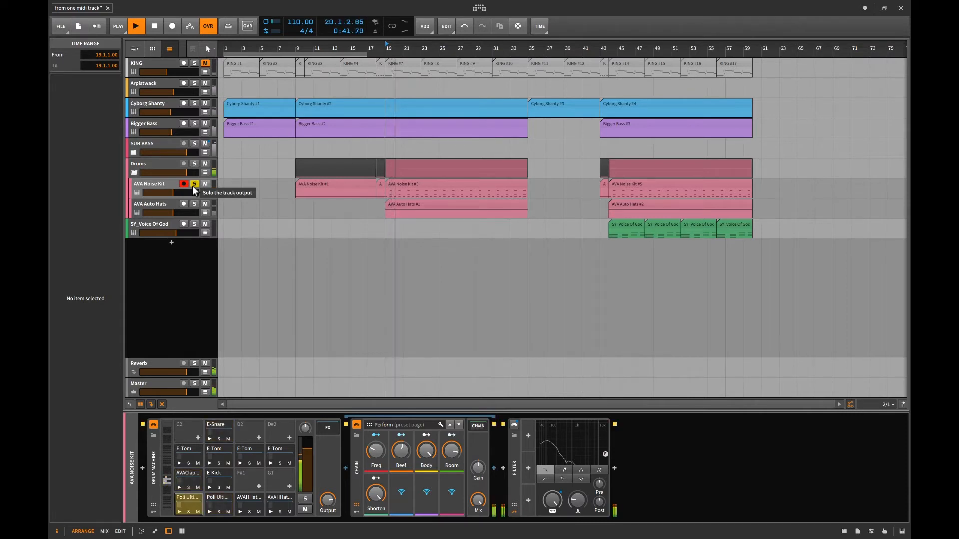
key(space)
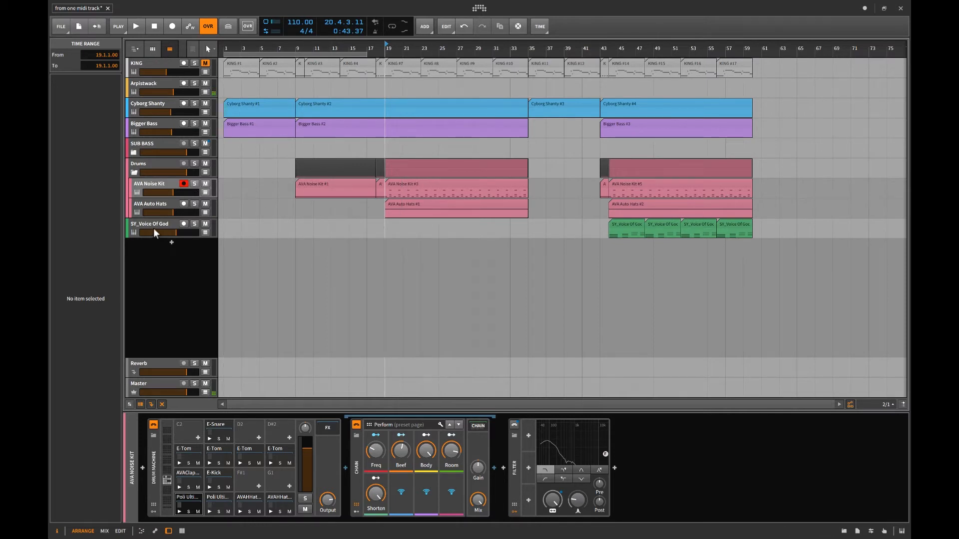
Step: Collapse the Drums group and open the first SY_Voice Of God clip's notes in an enlarged note editor
click(134, 172)
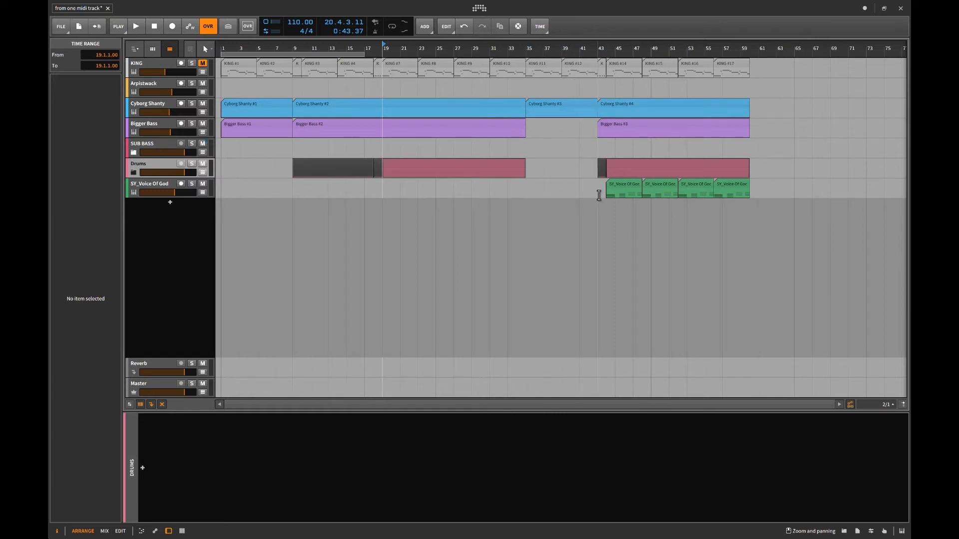
click(145, 185)
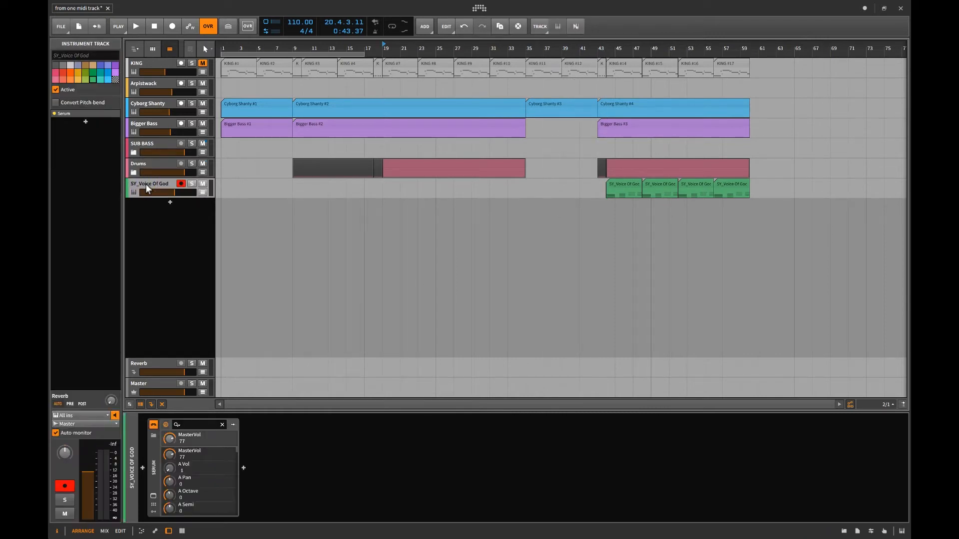
double_click(622, 189)
click(177, 411)
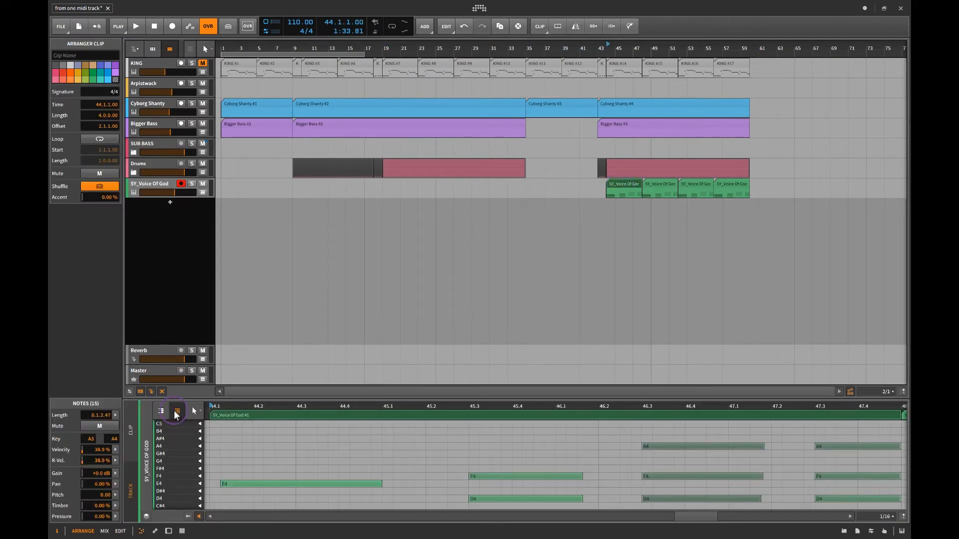
drag(298, 401, 290, 270)
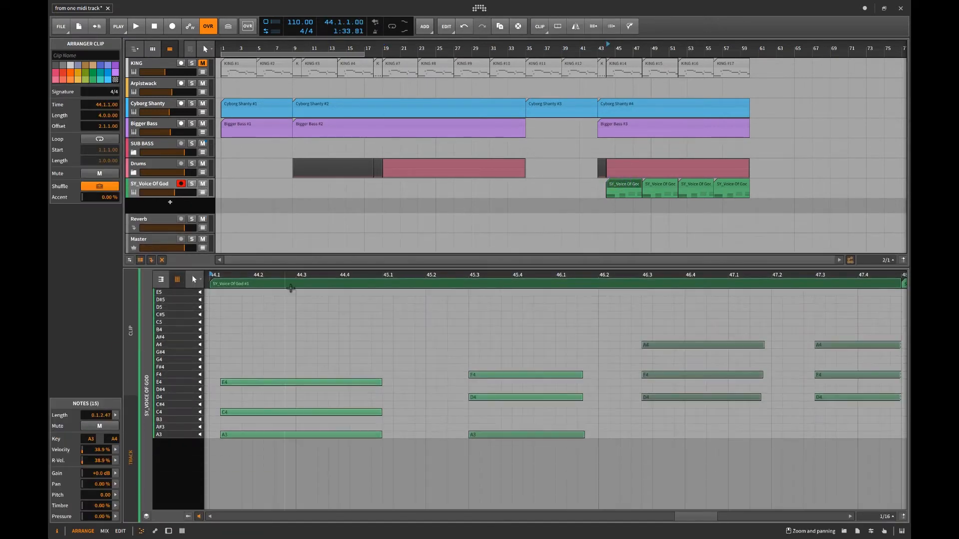
Step: Examine the chord notes across the SY_Voice Of God clips and return to the track's Serum device
scroll(752, 369, right, 10)
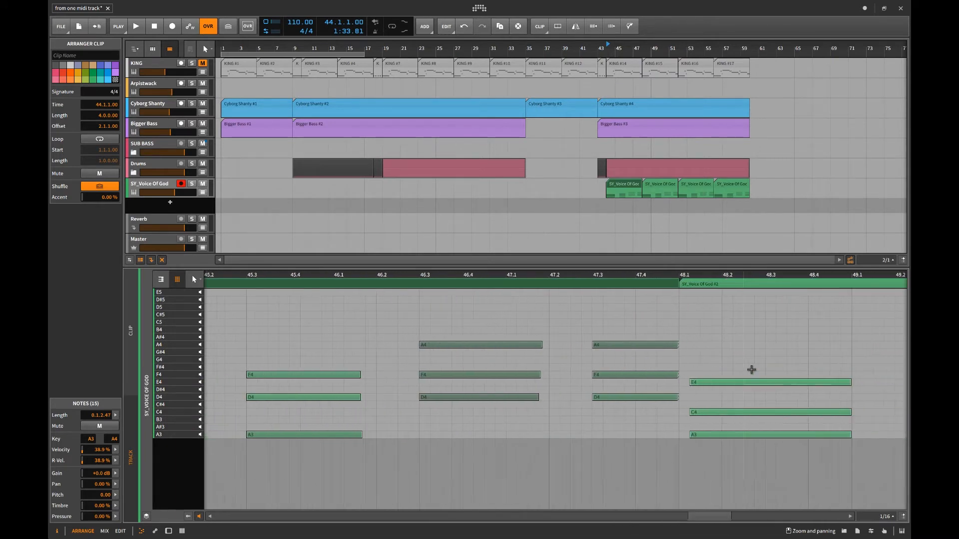
scroll(751, 370, right, 10)
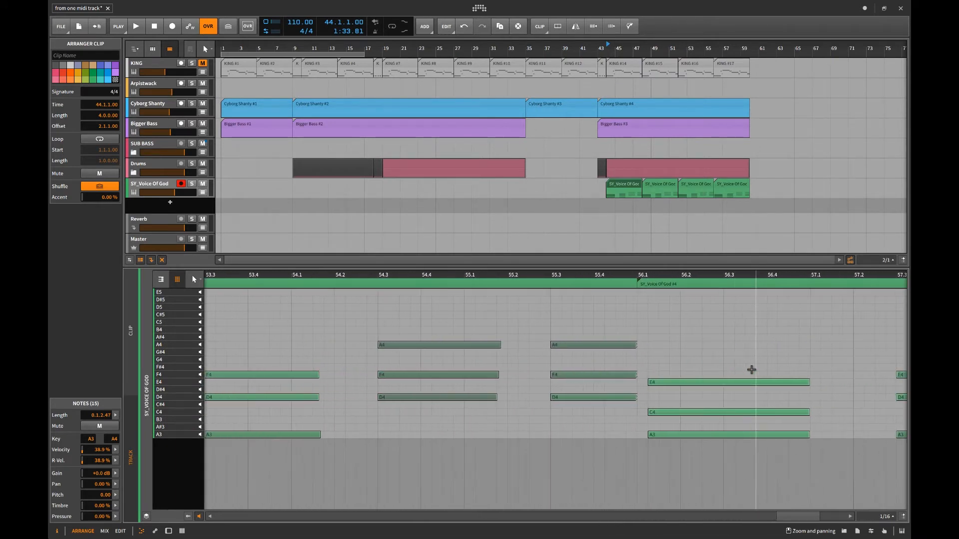
scroll(751, 369, left, 20)
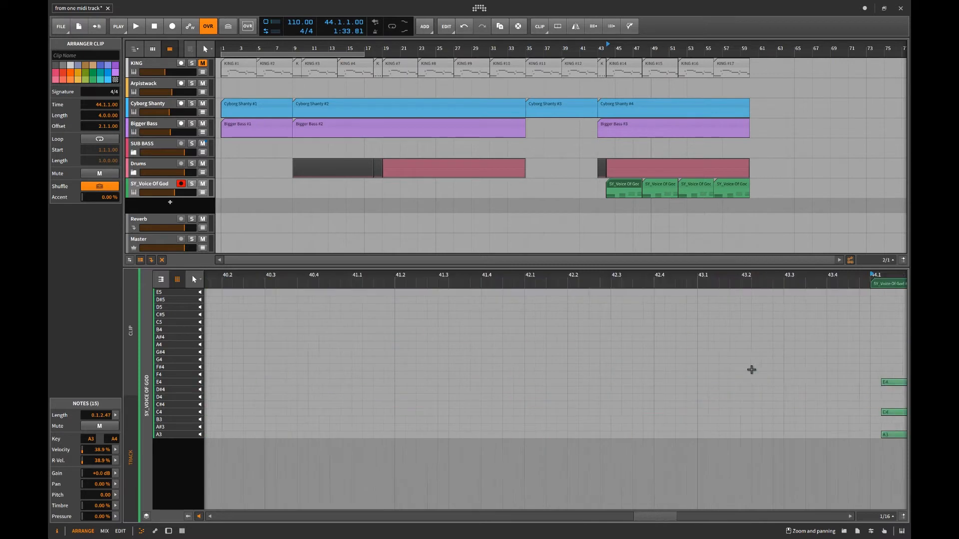
scroll(752, 370, left, 3)
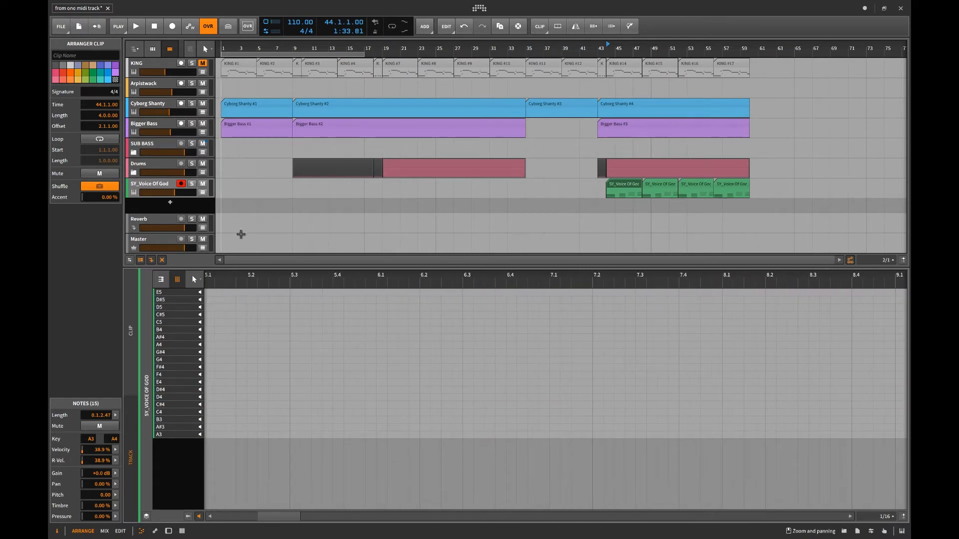
double_click(145, 187)
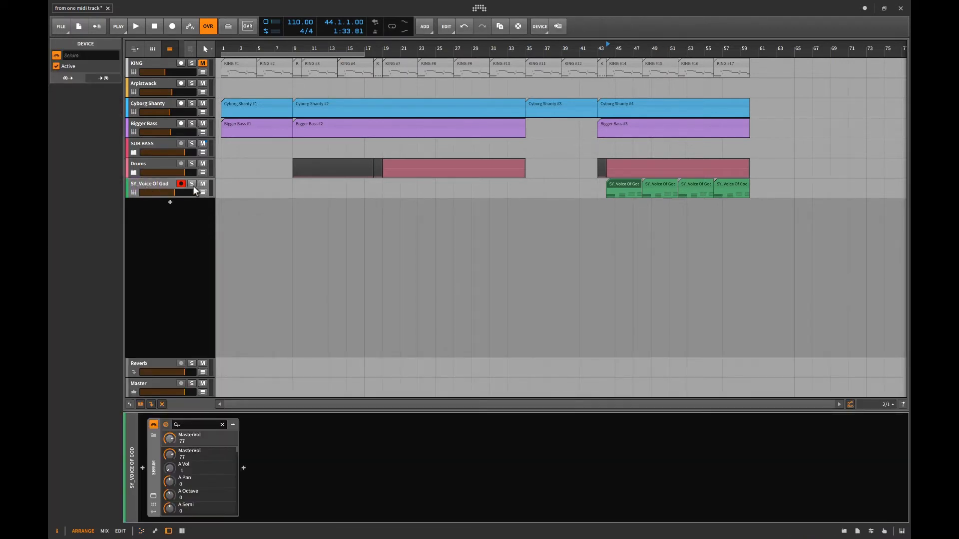
Step: Mute the SUB BASS group and start playing the arrangement from bar 1 with the Drums group collapsed
click(220, 184)
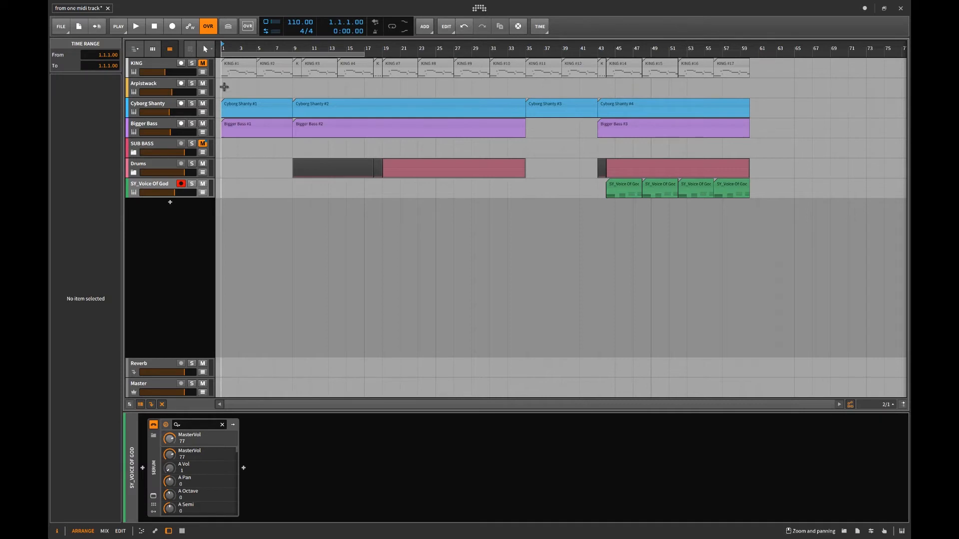
click(231, 68)
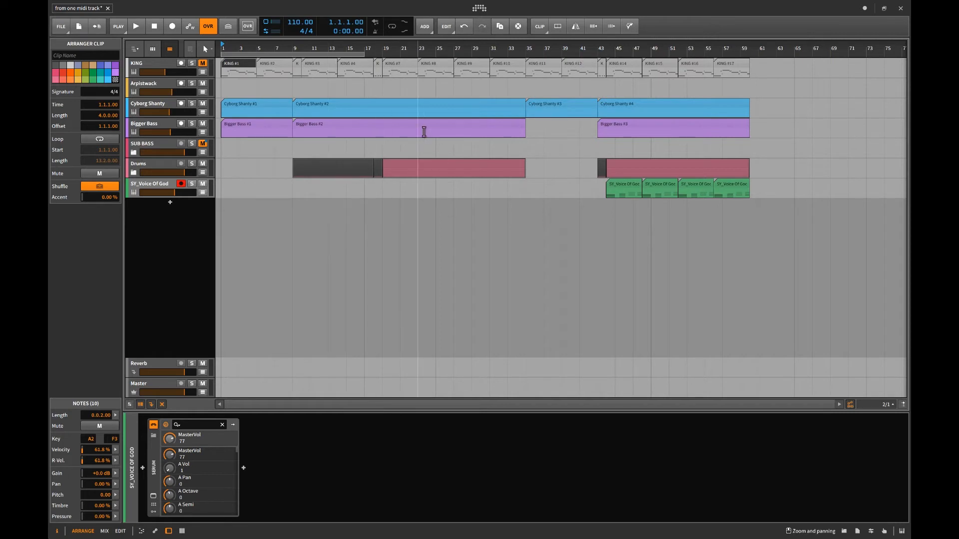
click(133, 171)
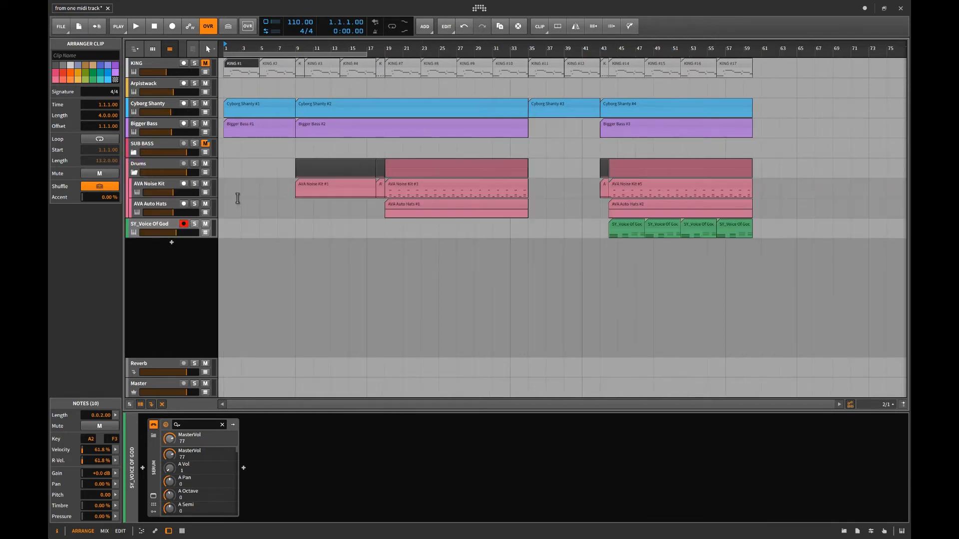
click(134, 172)
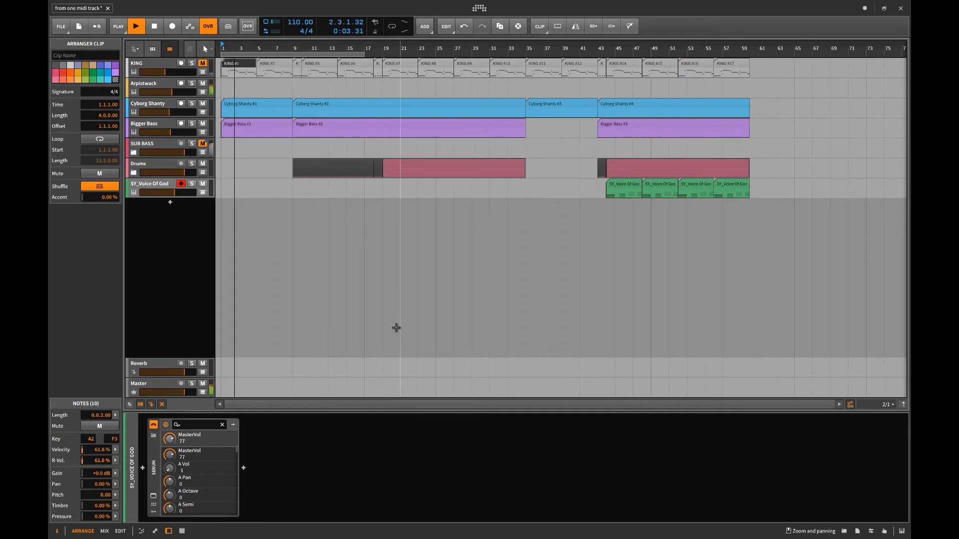
Step: Show the automation lanes of Cyborg Shanty, Bigger Bass, SUB BASS and Drums while the arrangement plays
scroll(396, 328, up, 4)
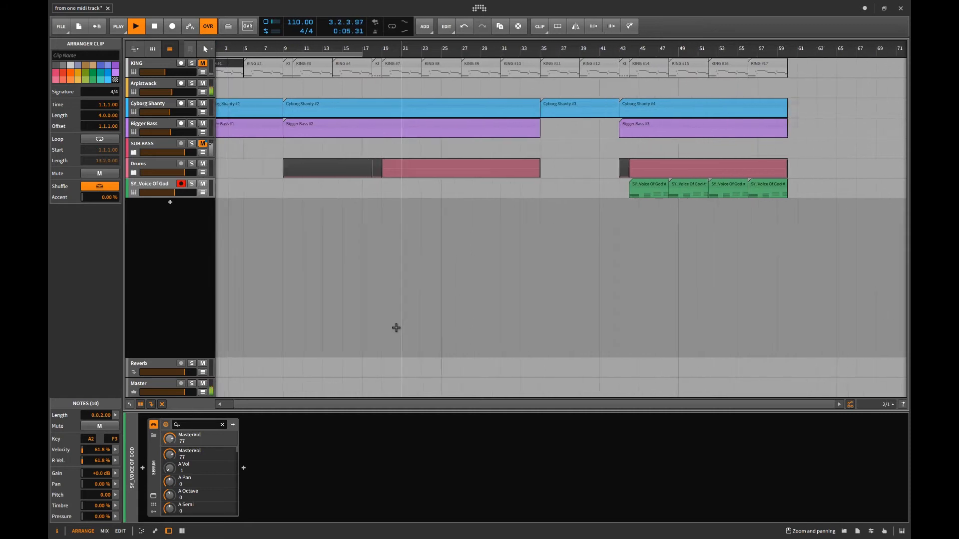
click(202, 112)
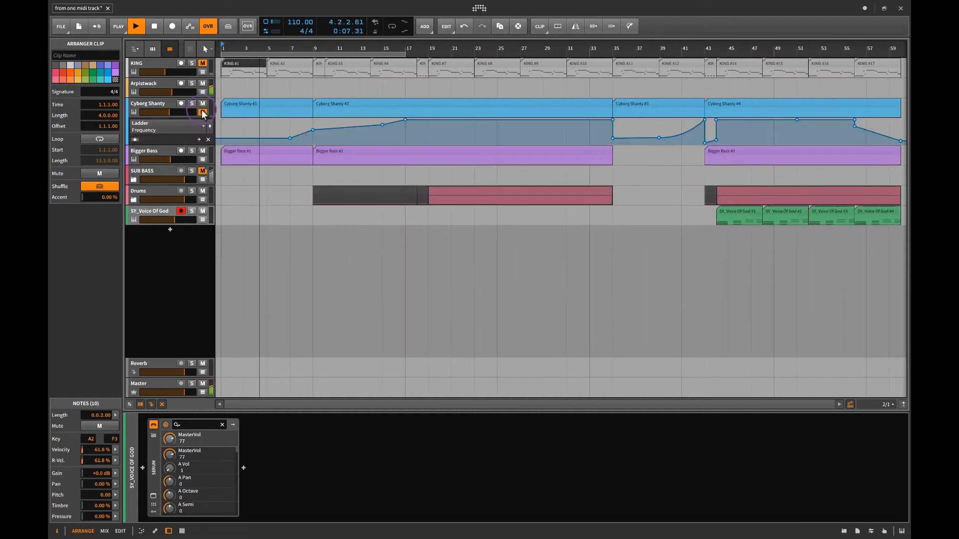
click(202, 160)
click(202, 207)
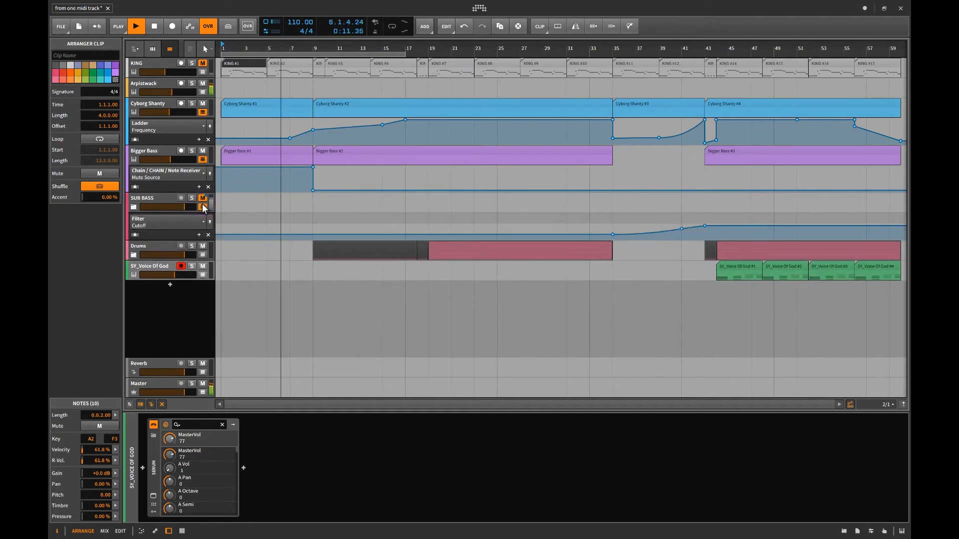
click(203, 254)
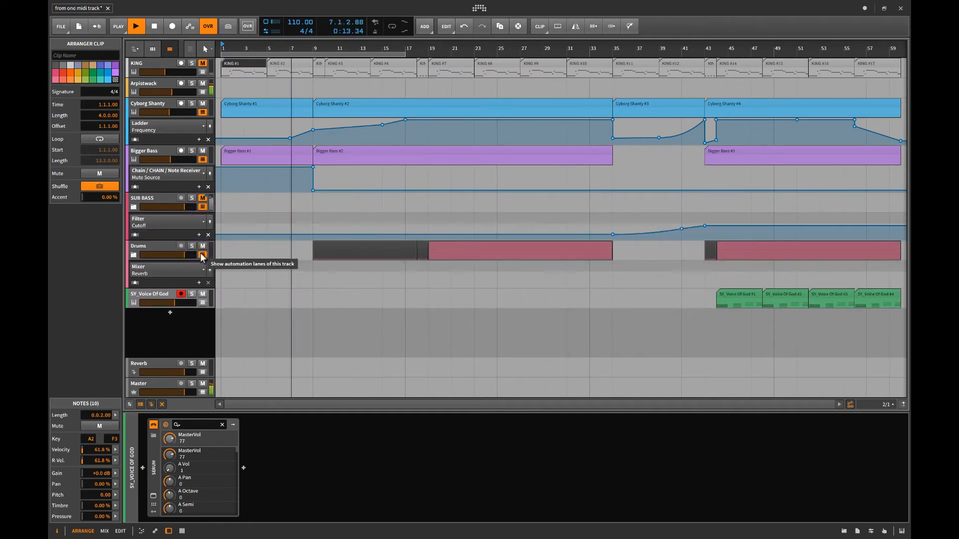
Step: Expand the Drums group and show the automation lanes of AVA Noise Kit and AVA Auto Hats
click(134, 255)
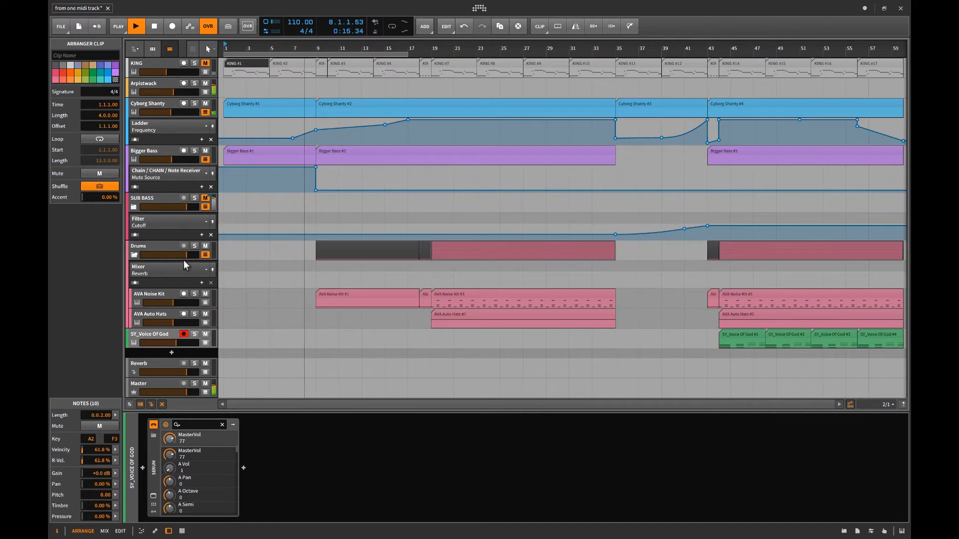
click(205, 303)
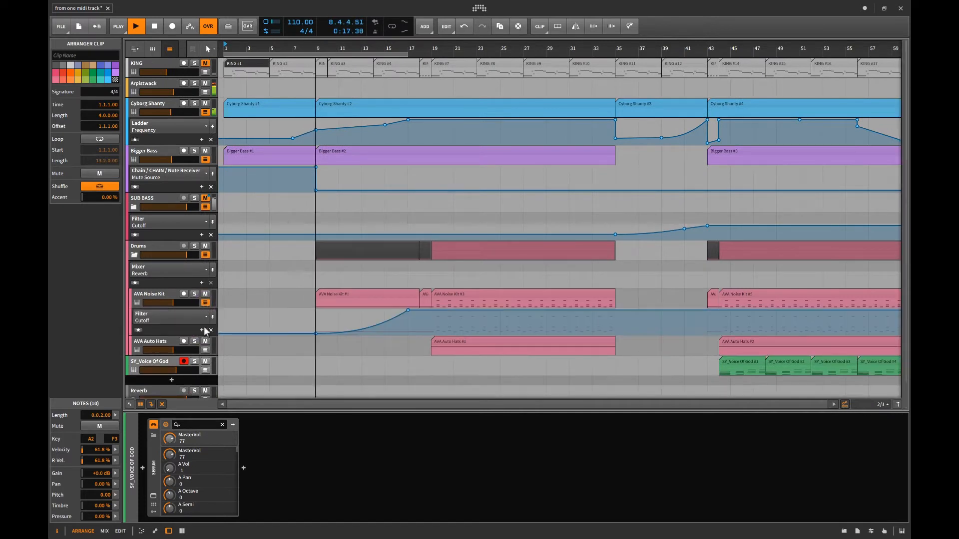
click(206, 355)
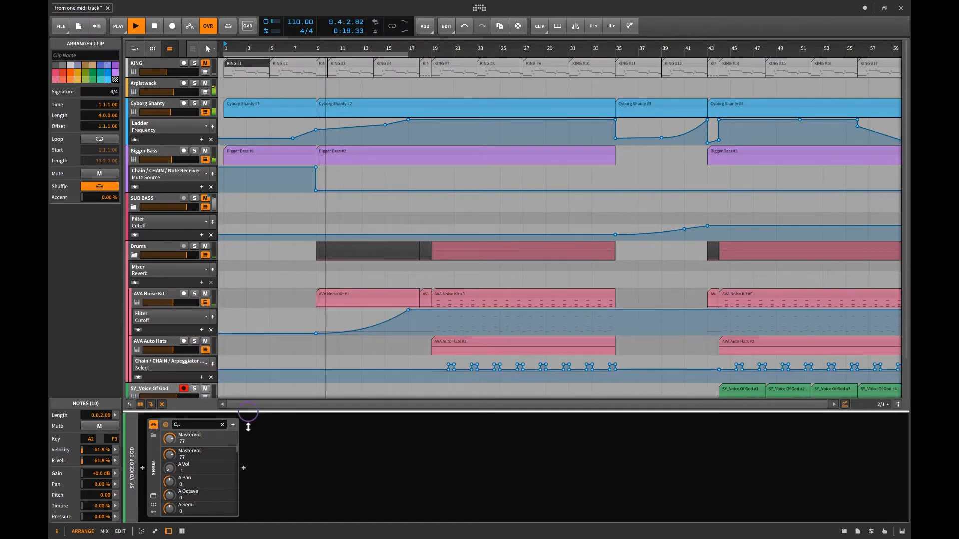
Step: Hide the device area and the inspector so the arrangement and its automation lanes fill the window
drag(246, 414, 248, 537)
click(209, 398)
key(i)
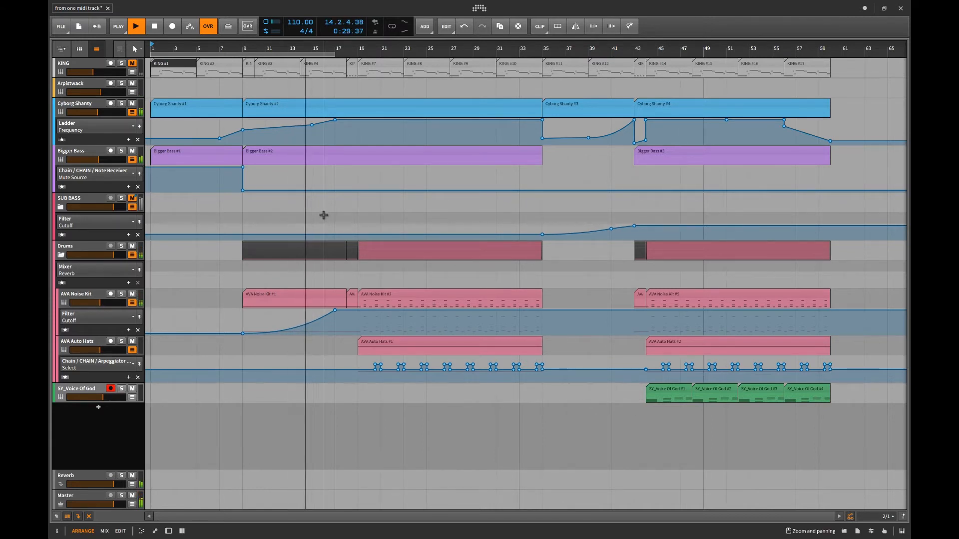
Step: Follow the arrangement's playback up close past the last clips and stop it
scroll(324, 215, up, 1)
scroll(323, 215, up, 6)
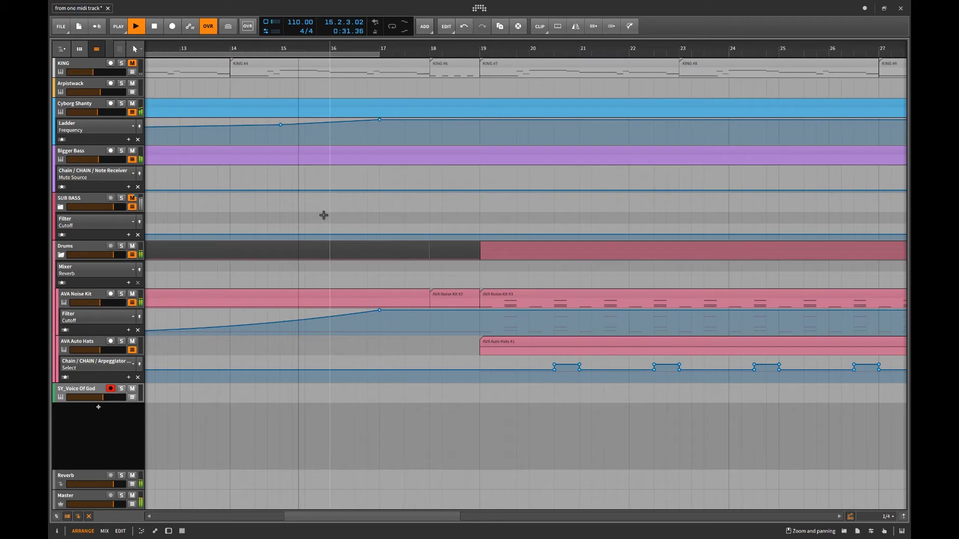
scroll(324, 215, up, 2)
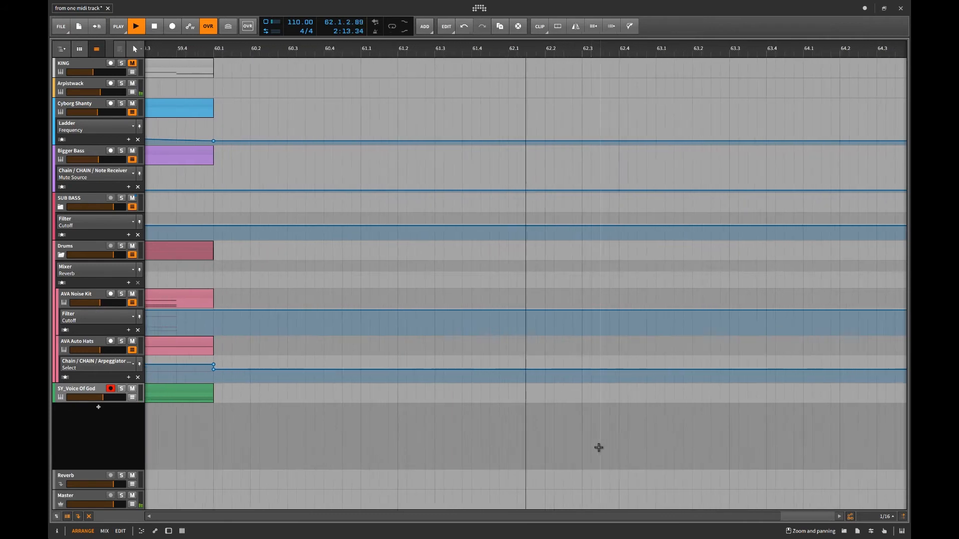
key(space)
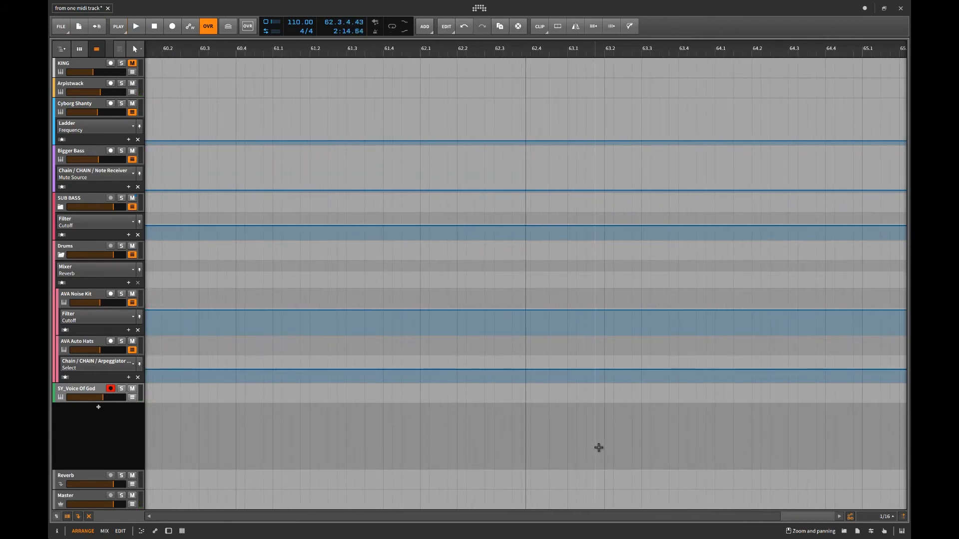
Step: Bring the whole arrangement back into view and show the Cyborg Shanty track's device chain
scroll(598, 448, down, 15)
scroll(598, 448, up, 2)
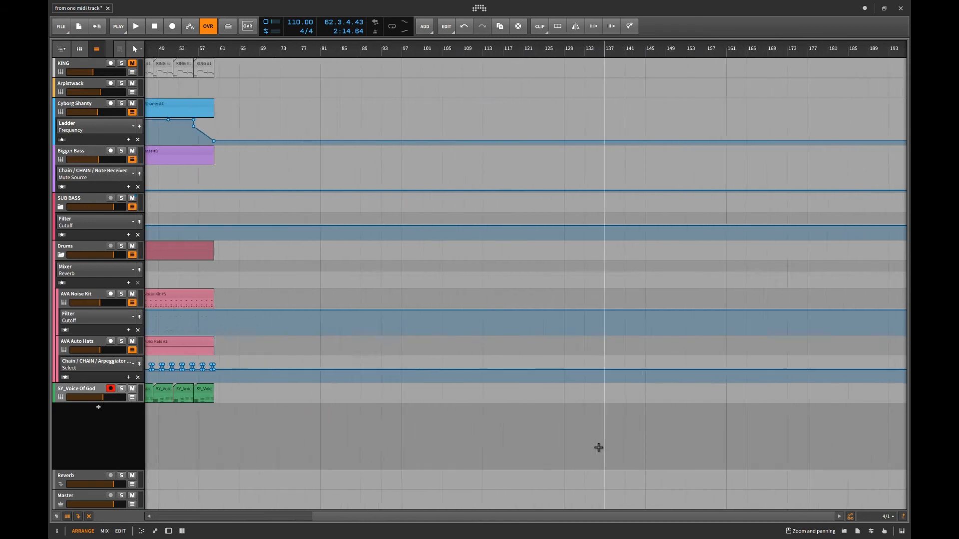
scroll(599, 448, up, 2)
scroll(599, 448, left, 8)
scroll(598, 448, up, 2)
scroll(598, 448, left, 3)
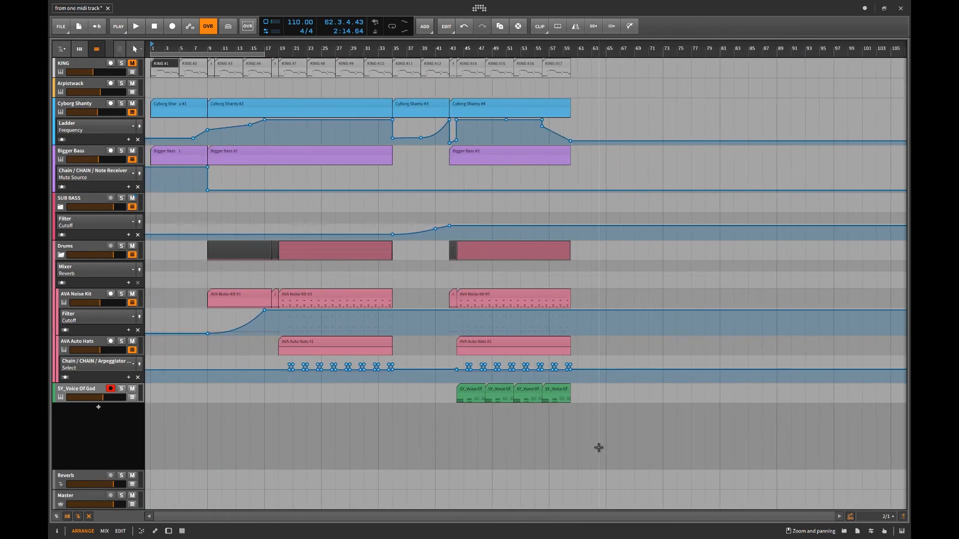
click(91, 103)
key(d)
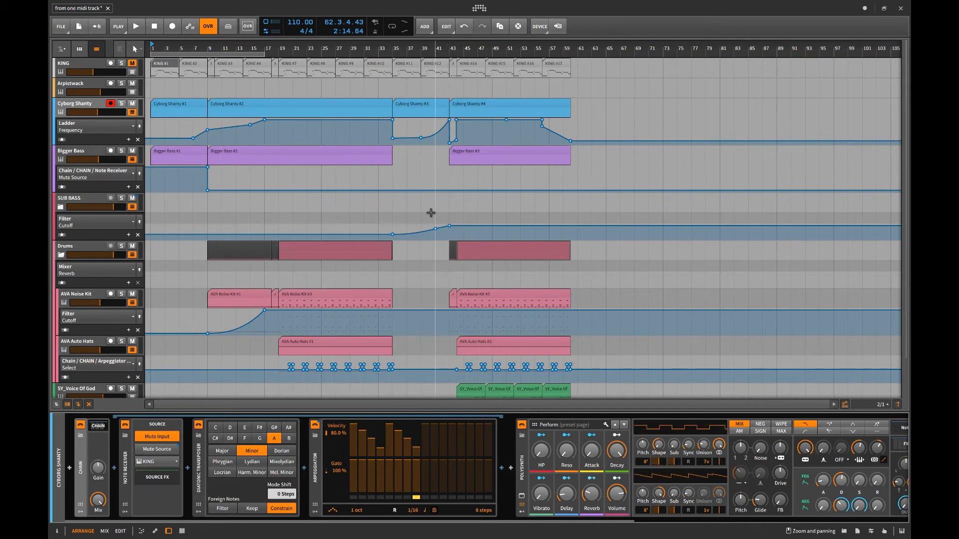
Step: Review the track and automation lanes down to Master and play the arrangement from bar 43
scroll(431, 212, down, 2)
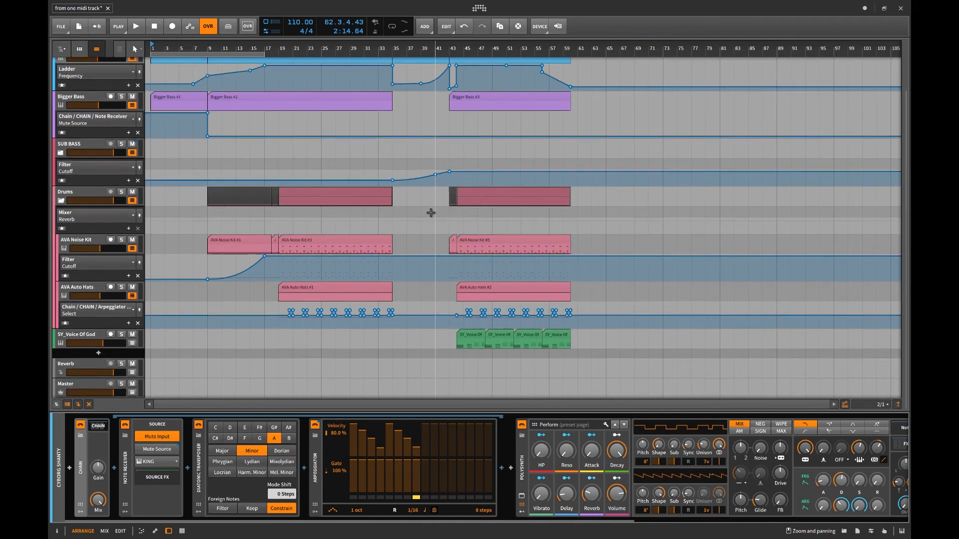
scroll(430, 212, up, 2)
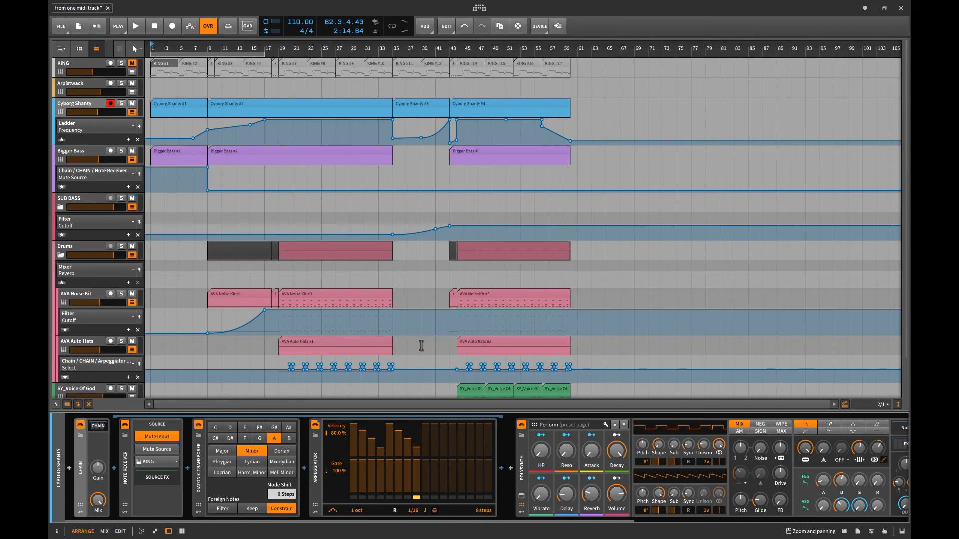
scroll(421, 346, down, 2)
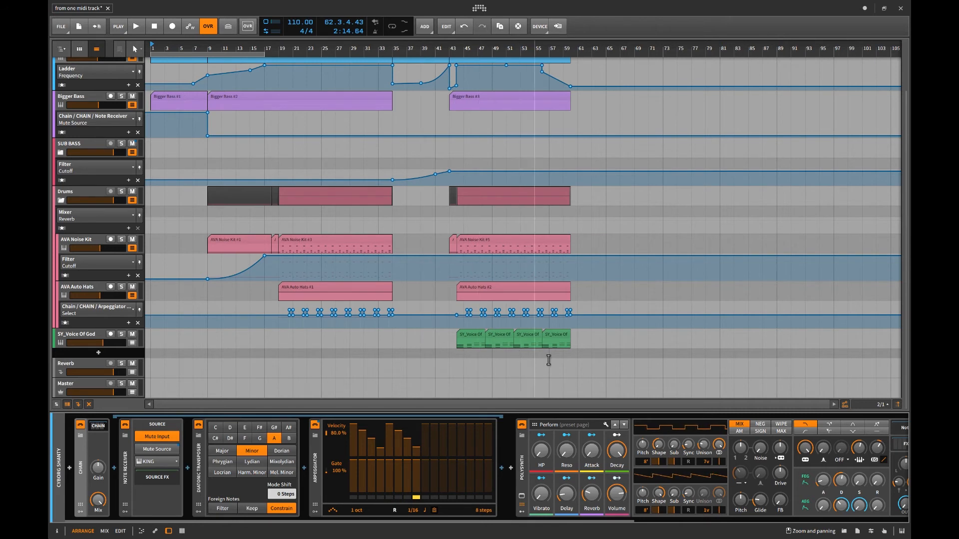
click(453, 338)
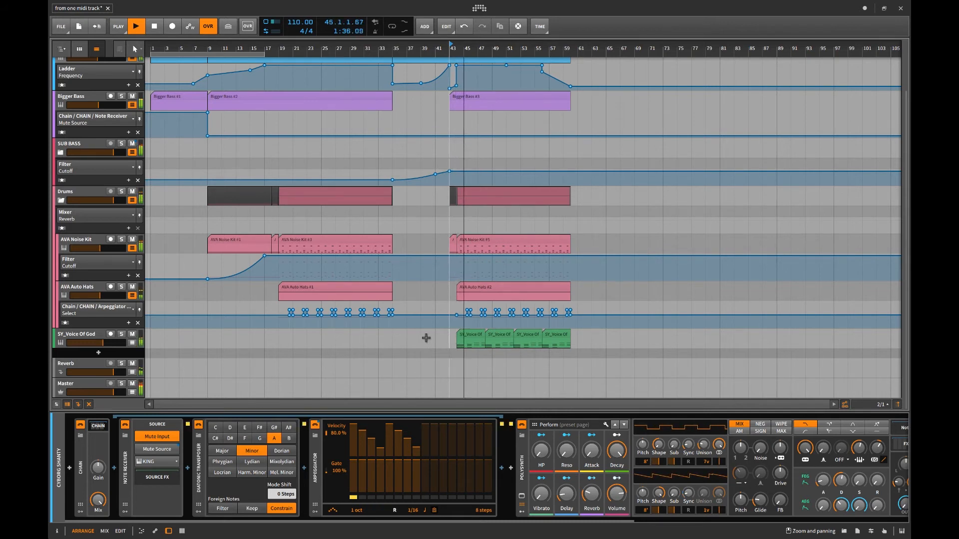
Step: Toggle solo on the SY_Voice Of God track during playback to compare it alone and in the mix, and stop playback
click(120, 335)
click(120, 335)
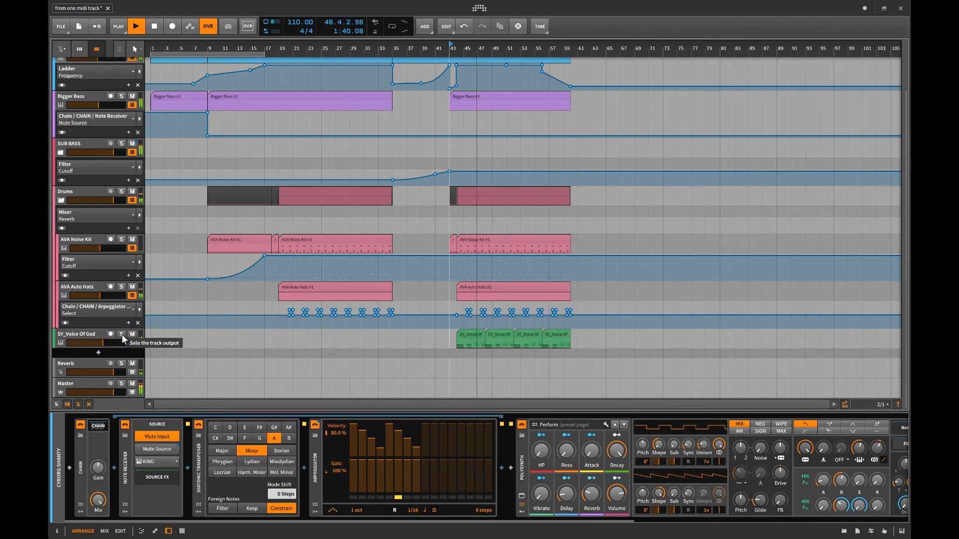
click(121, 335)
click(122, 334)
key(space)
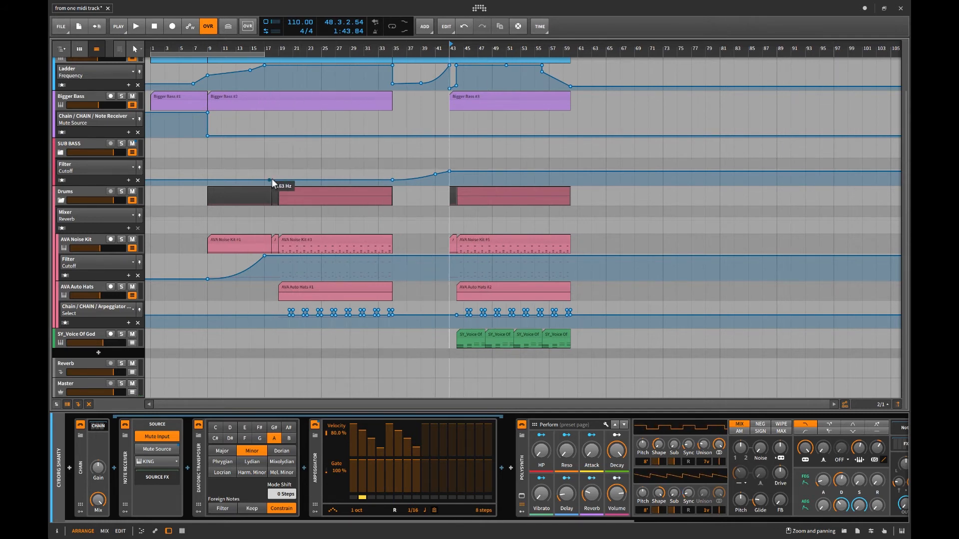
Step: Look over the track lanes from KING downward and follow a brief playback from bar 43 at very close zoom, then stop it
scroll(286, 174, up, 3)
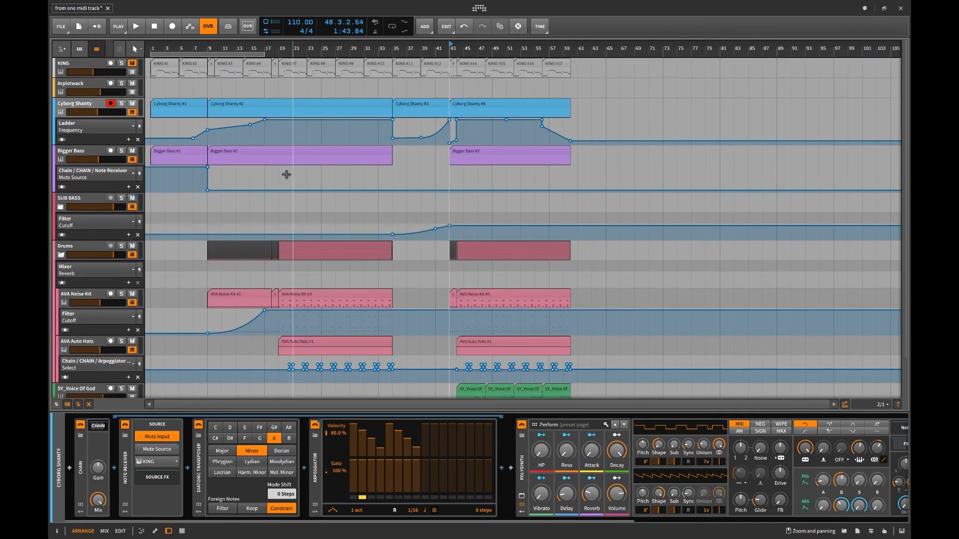
scroll(287, 174, down, 3)
scroll(286, 174, up, 3)
scroll(286, 174, down, 3)
scroll(286, 174, up, 3)
ctrl+scroll(282, 171, up, 10)
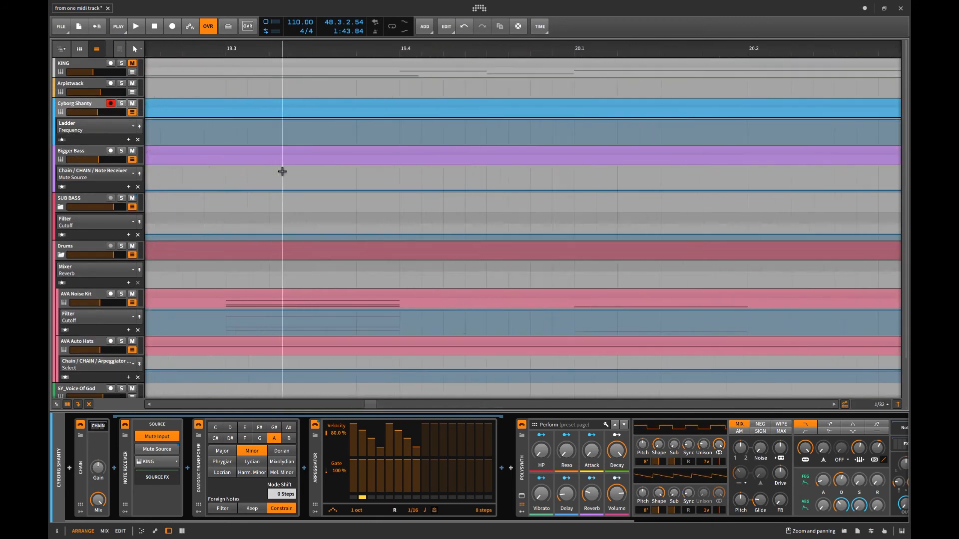
scroll(282, 171, left, 3)
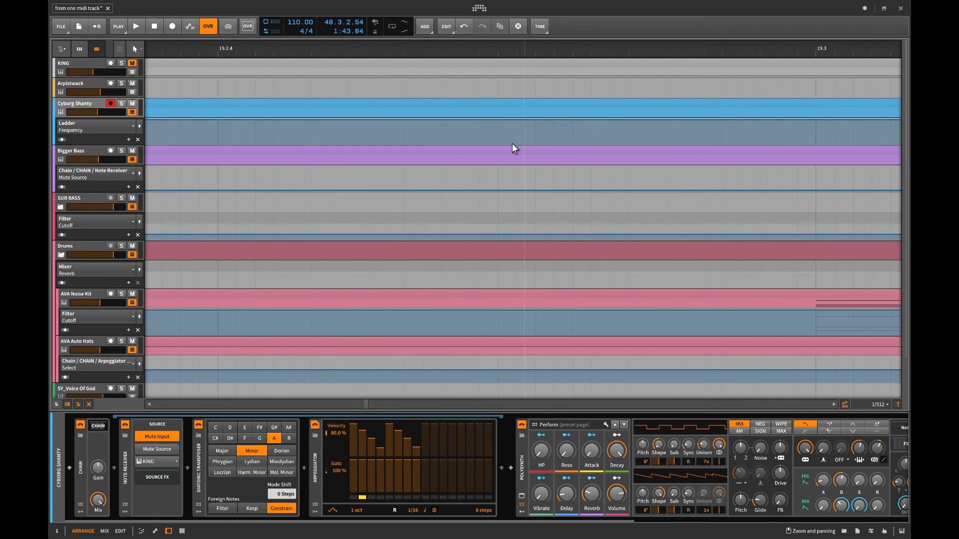
key(space)
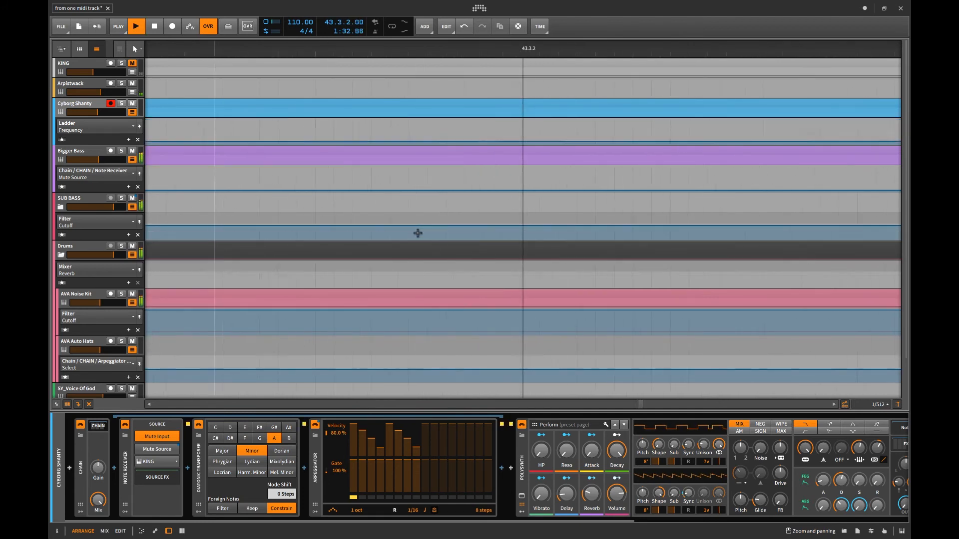
key(space)
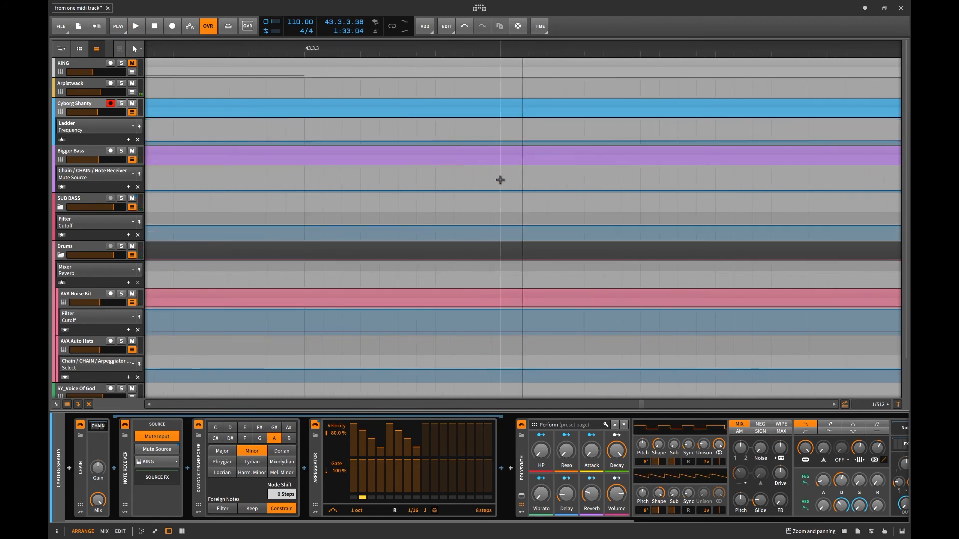